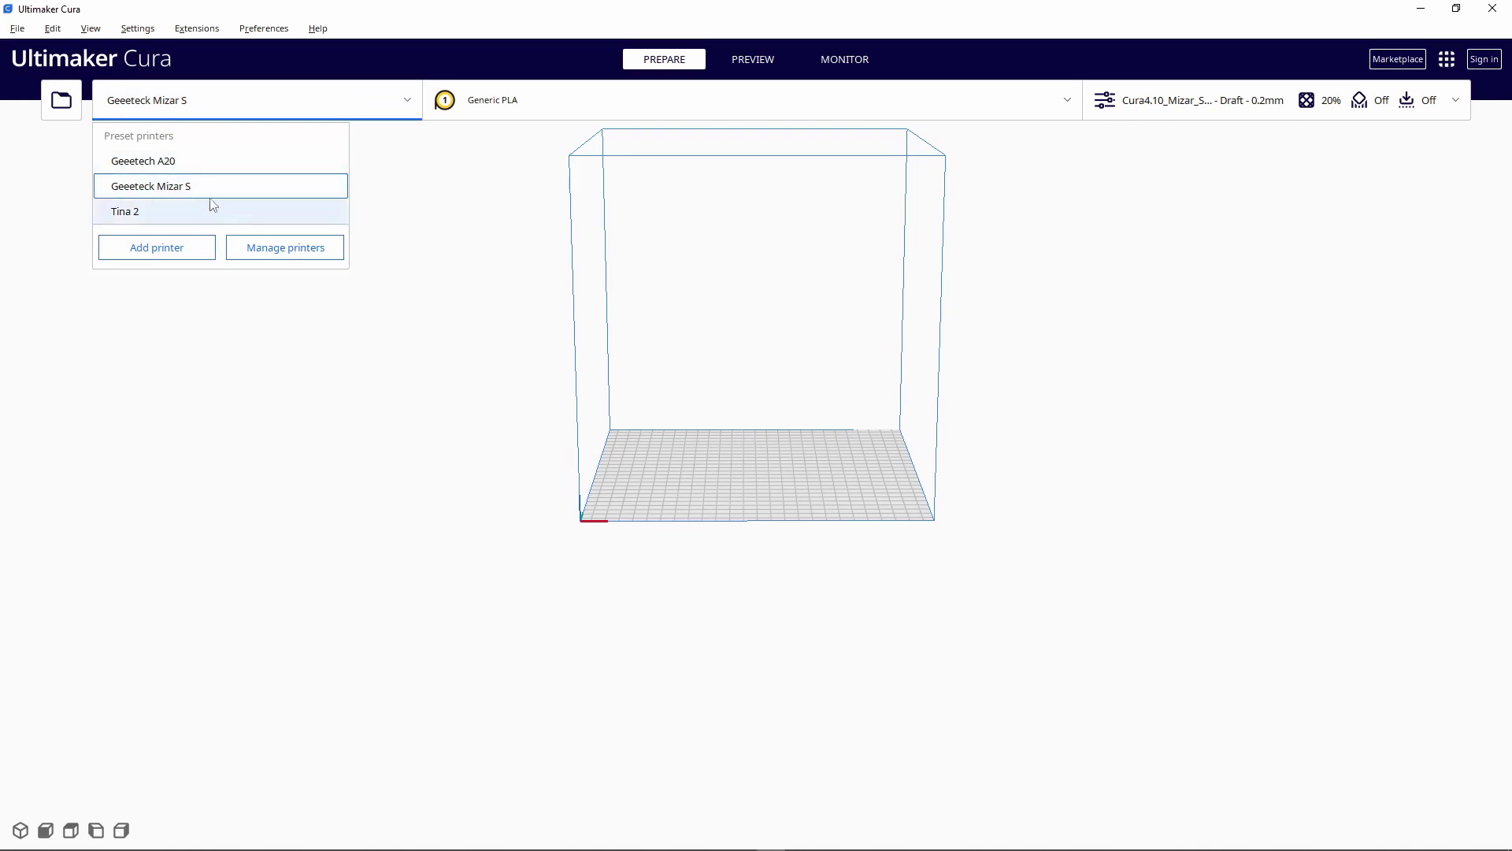
- Add a non-networked Custom FFF printer named 'Mizar s'
left_click(198, 248)
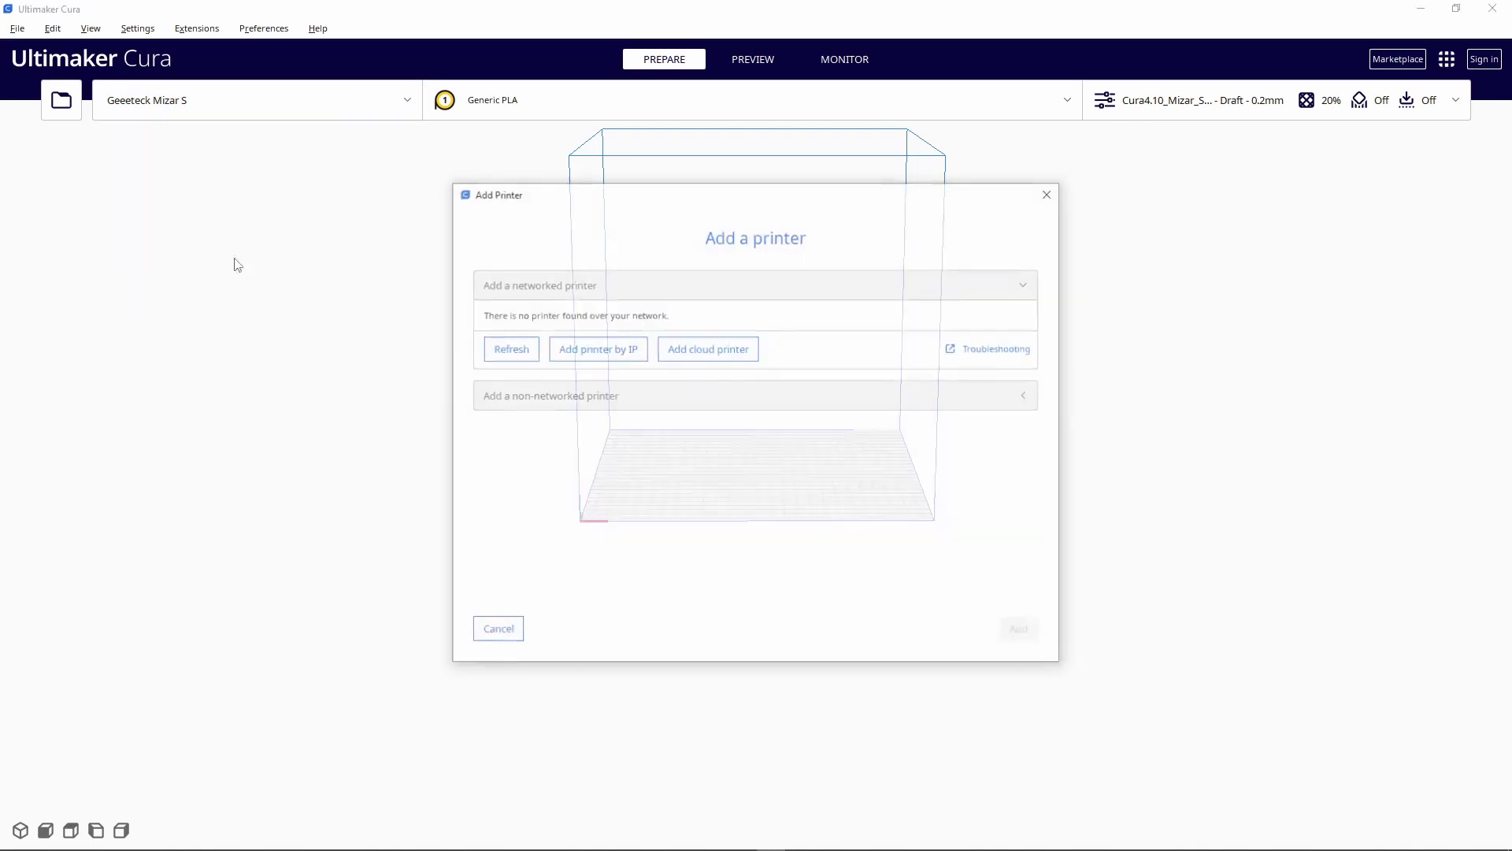
left_click(692, 405)
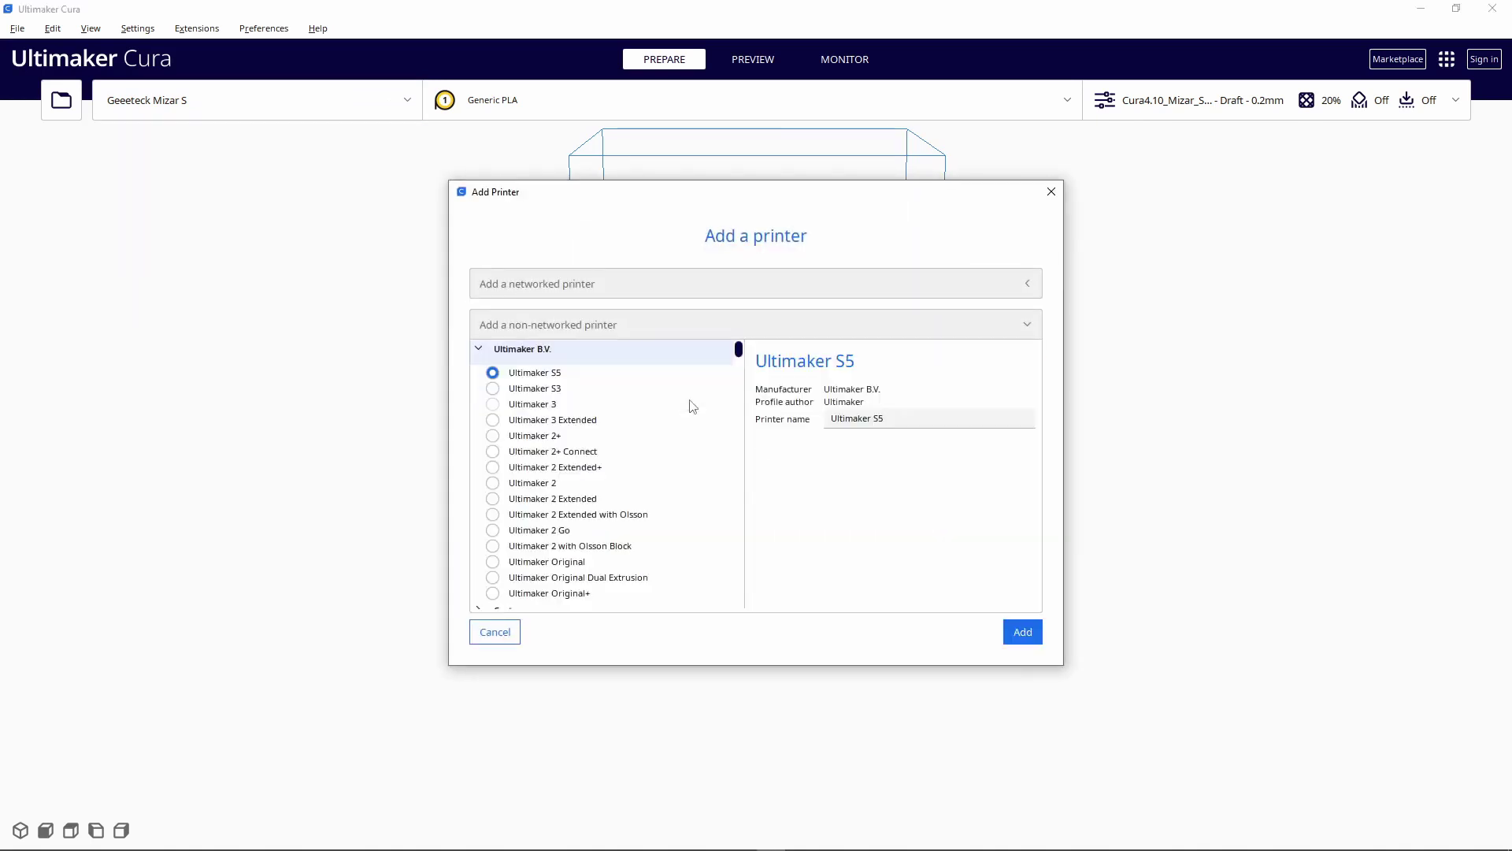
scroll(617, 510, "down", 5)
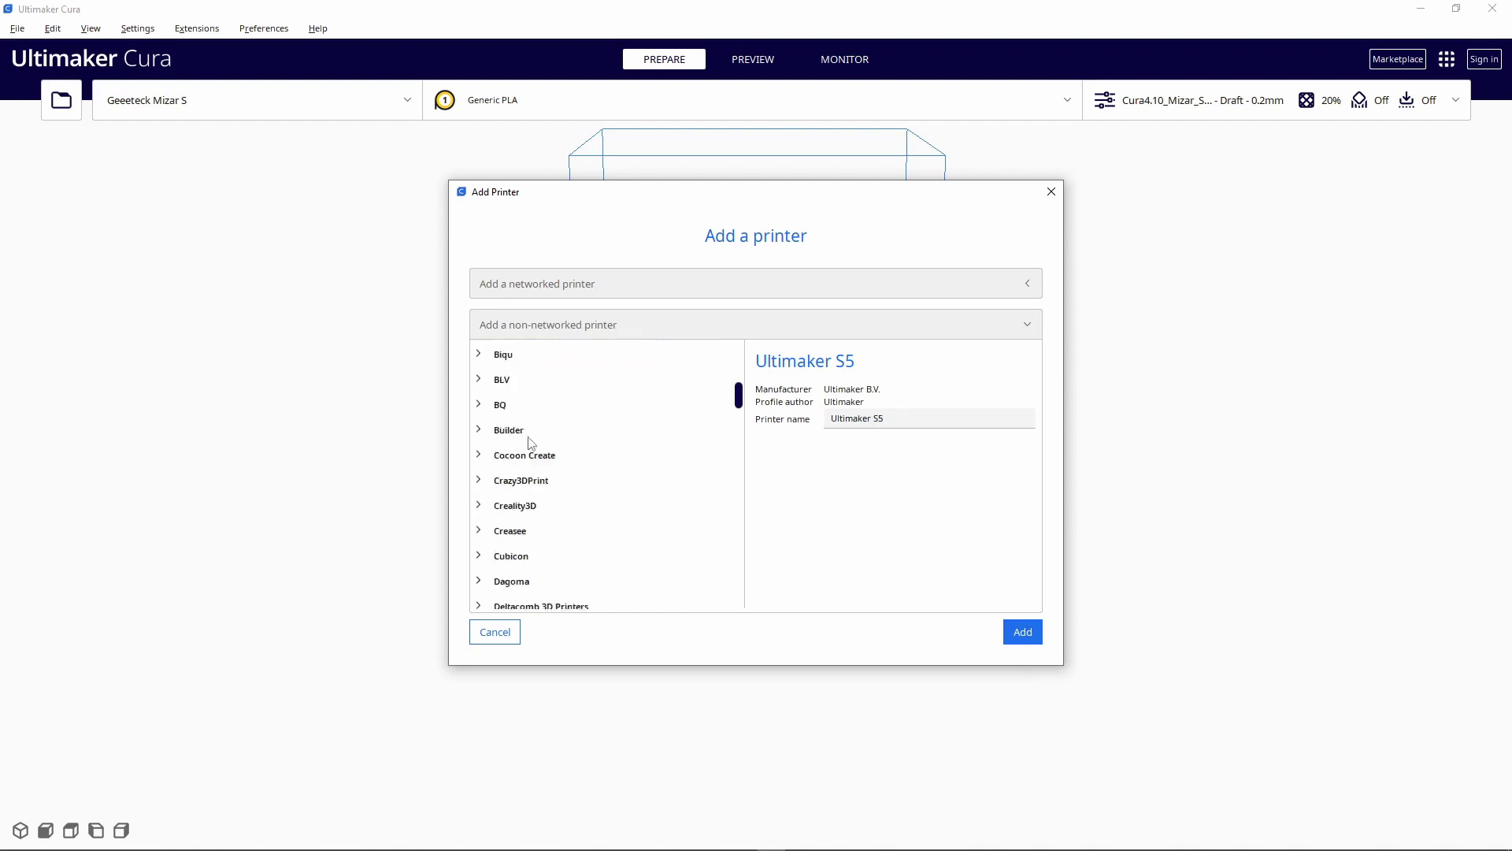
scroll(541, 479, "up", 5)
scroll(527, 463, "down", 1)
left_click(482, 603)
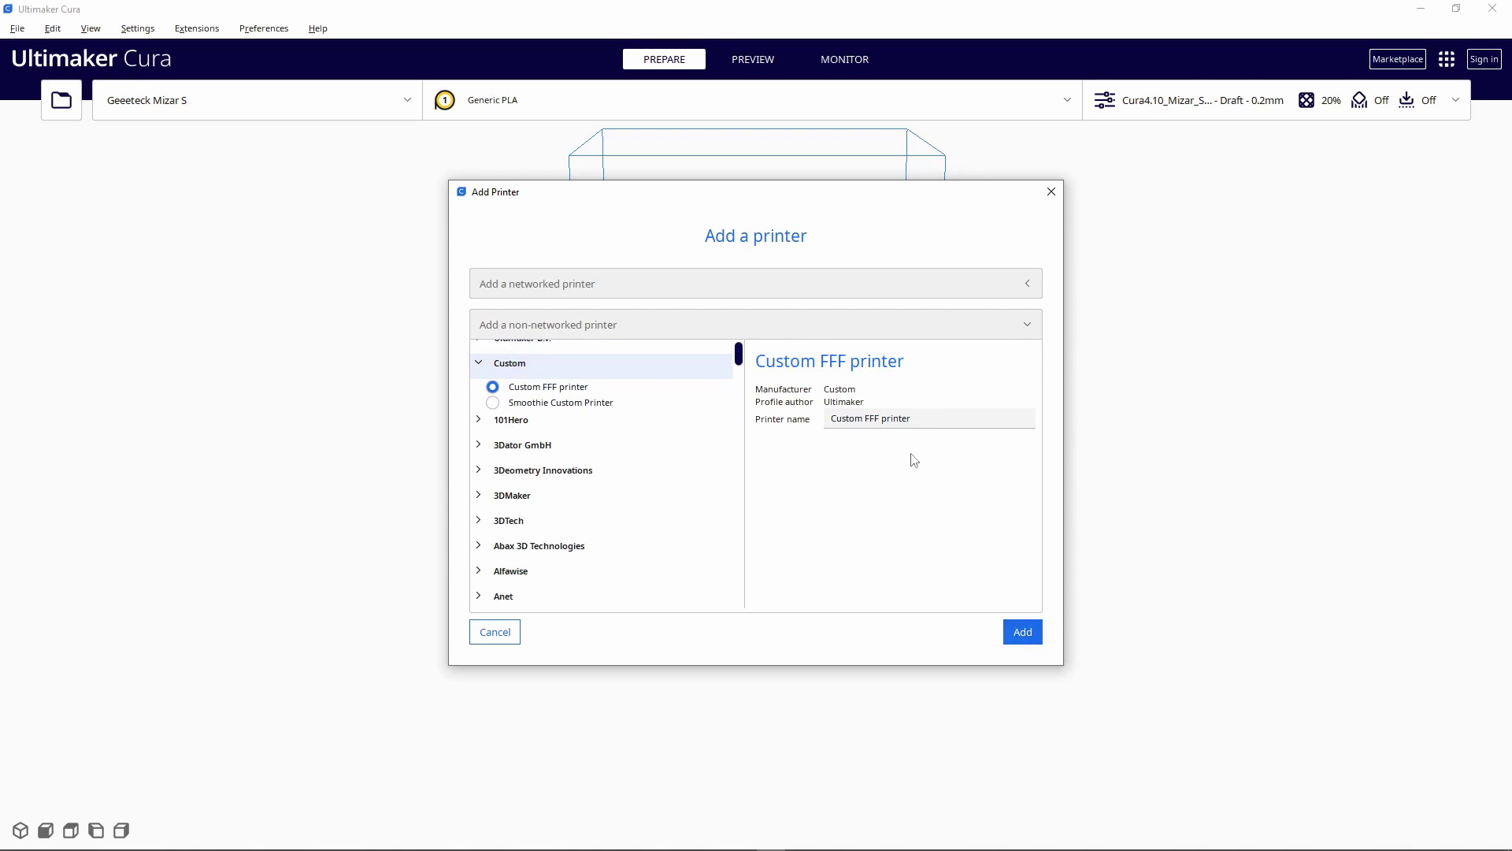
left_click_drag(914, 418, 802, 417)
type("Mizar s")
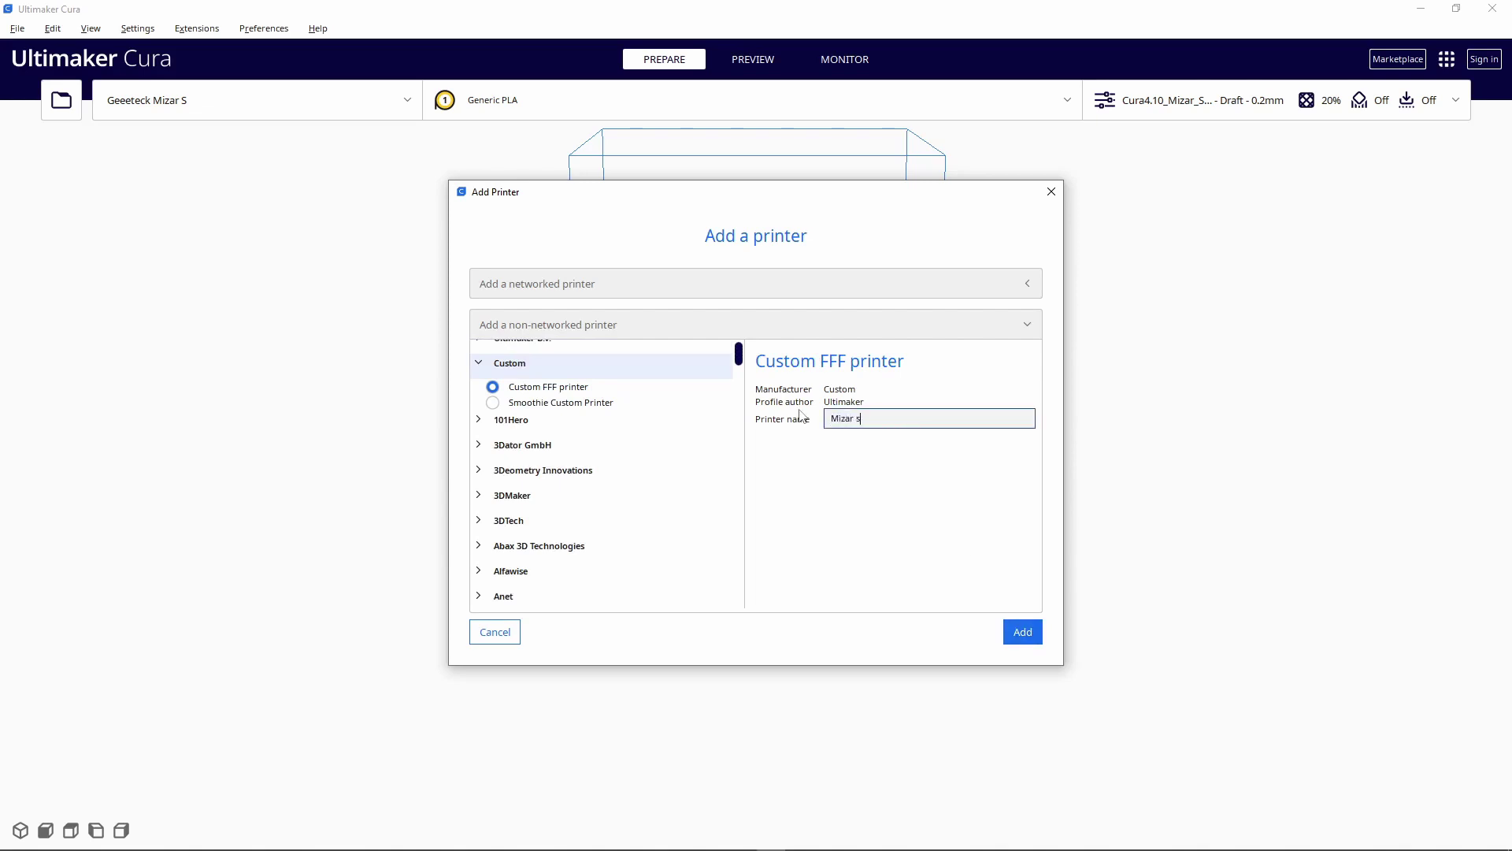
left_click(1022, 633)
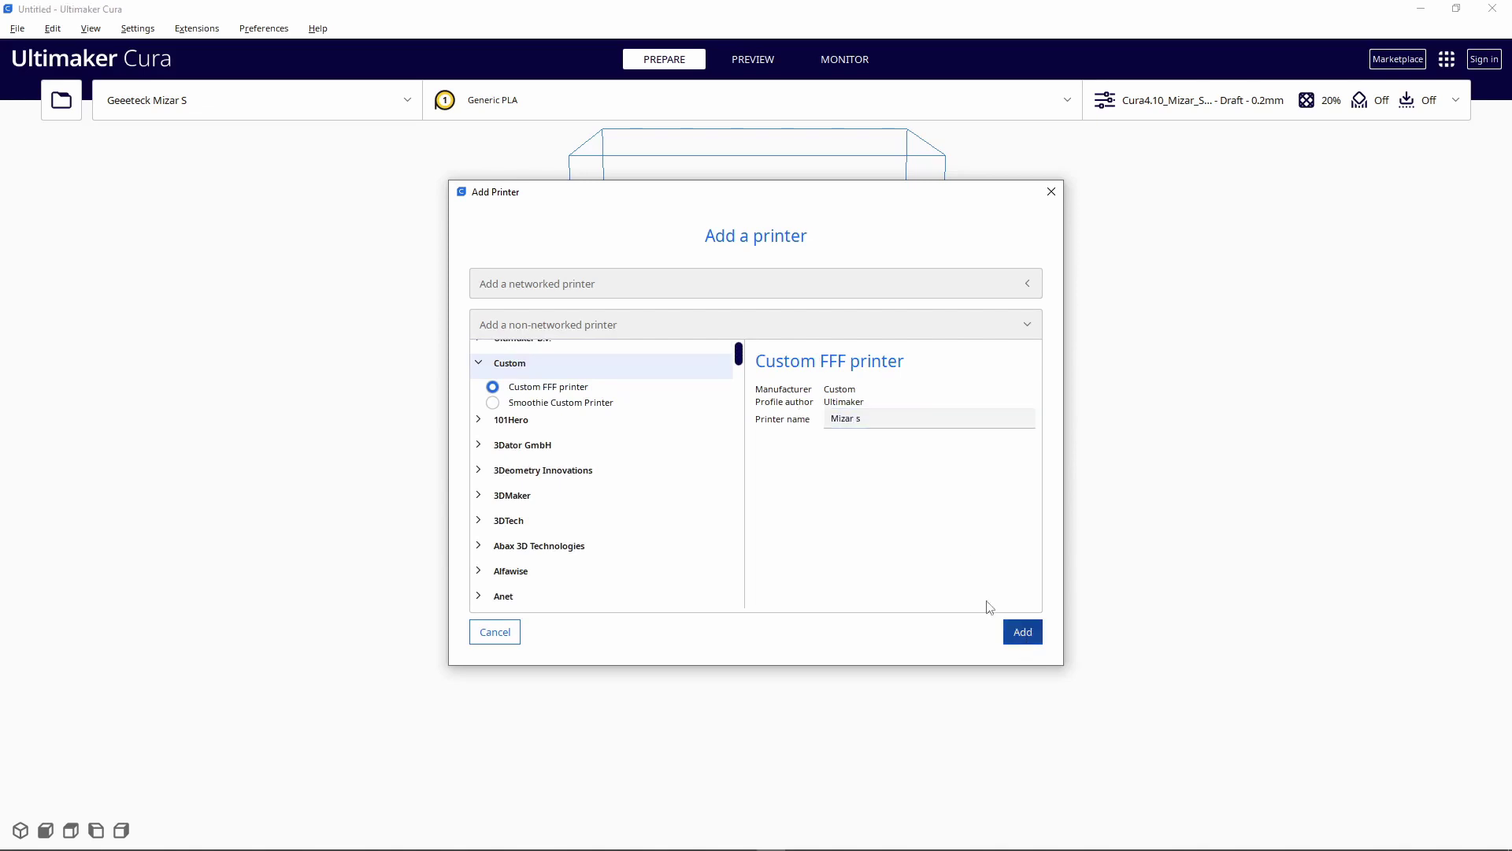
- Set the build volume to 255 × 255 × 260 mm and enable the heated bed
left_click(693, 359)
key("ctrl+a")
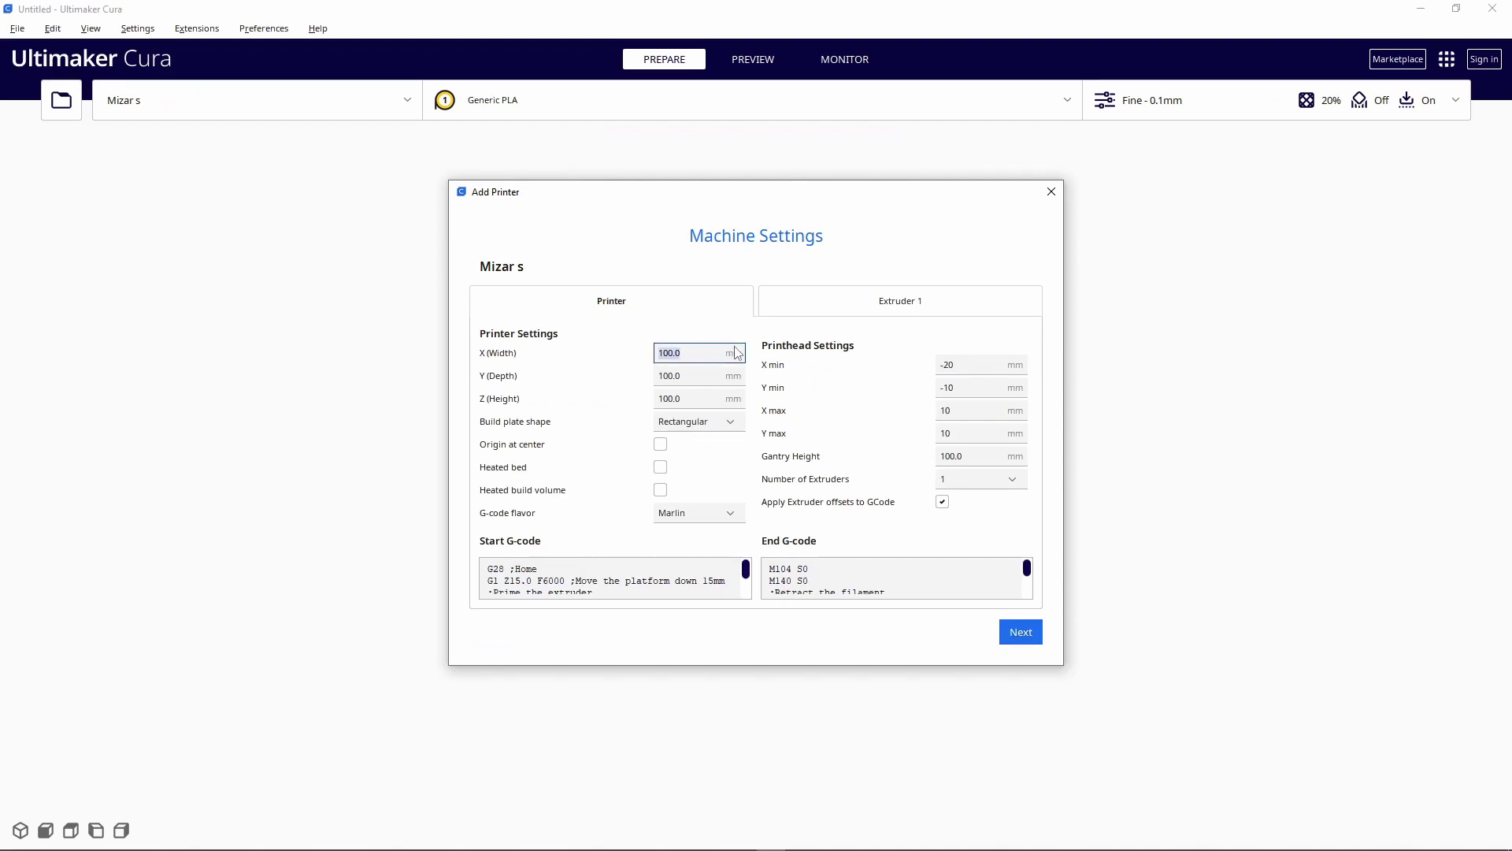
type("255")
key("Tab")
type("2")
key("Tab")
type("26")
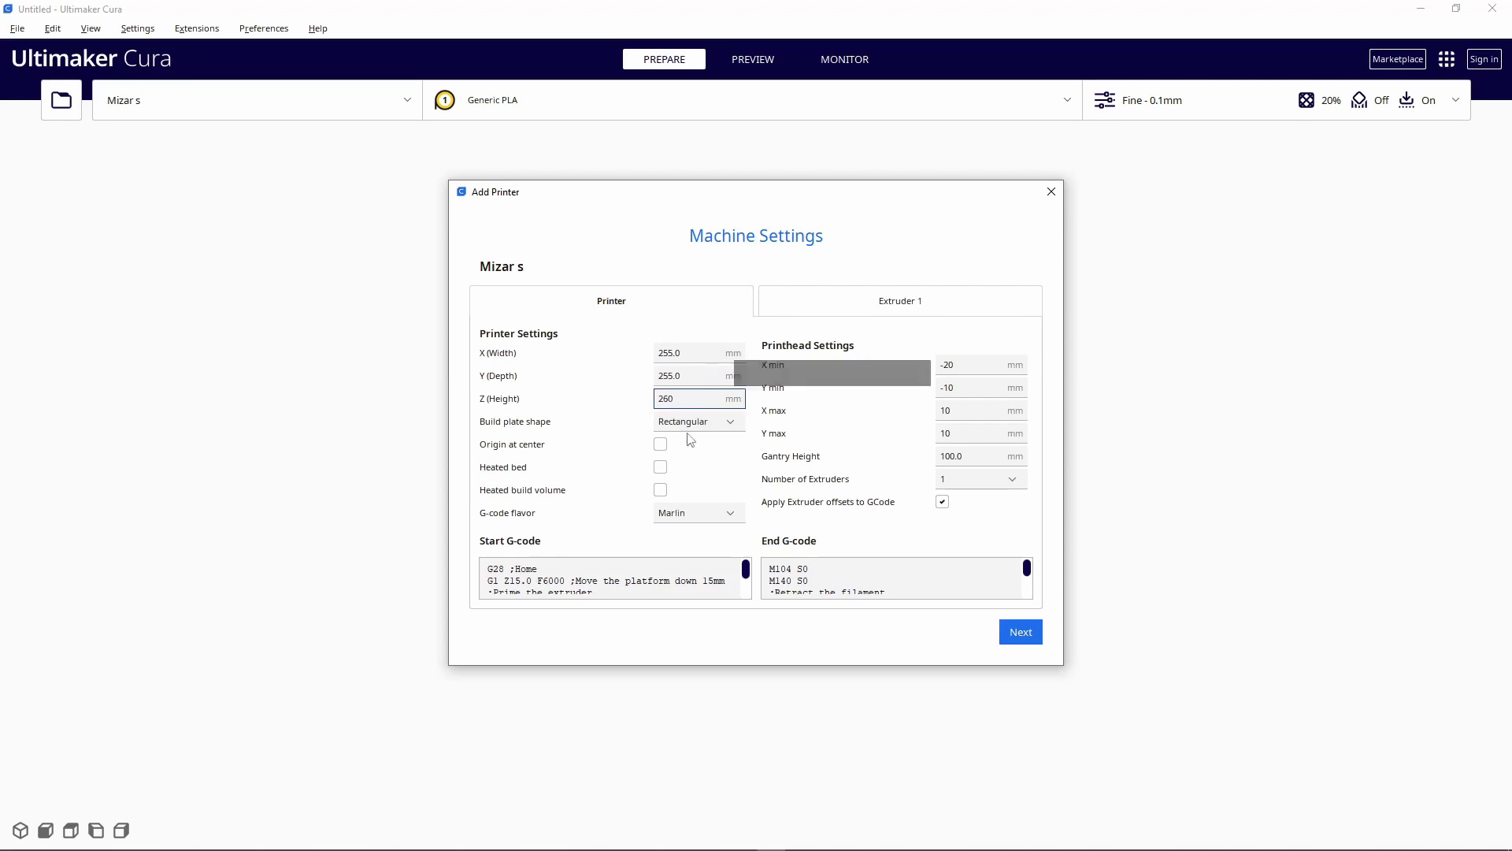
left_click(661, 468)
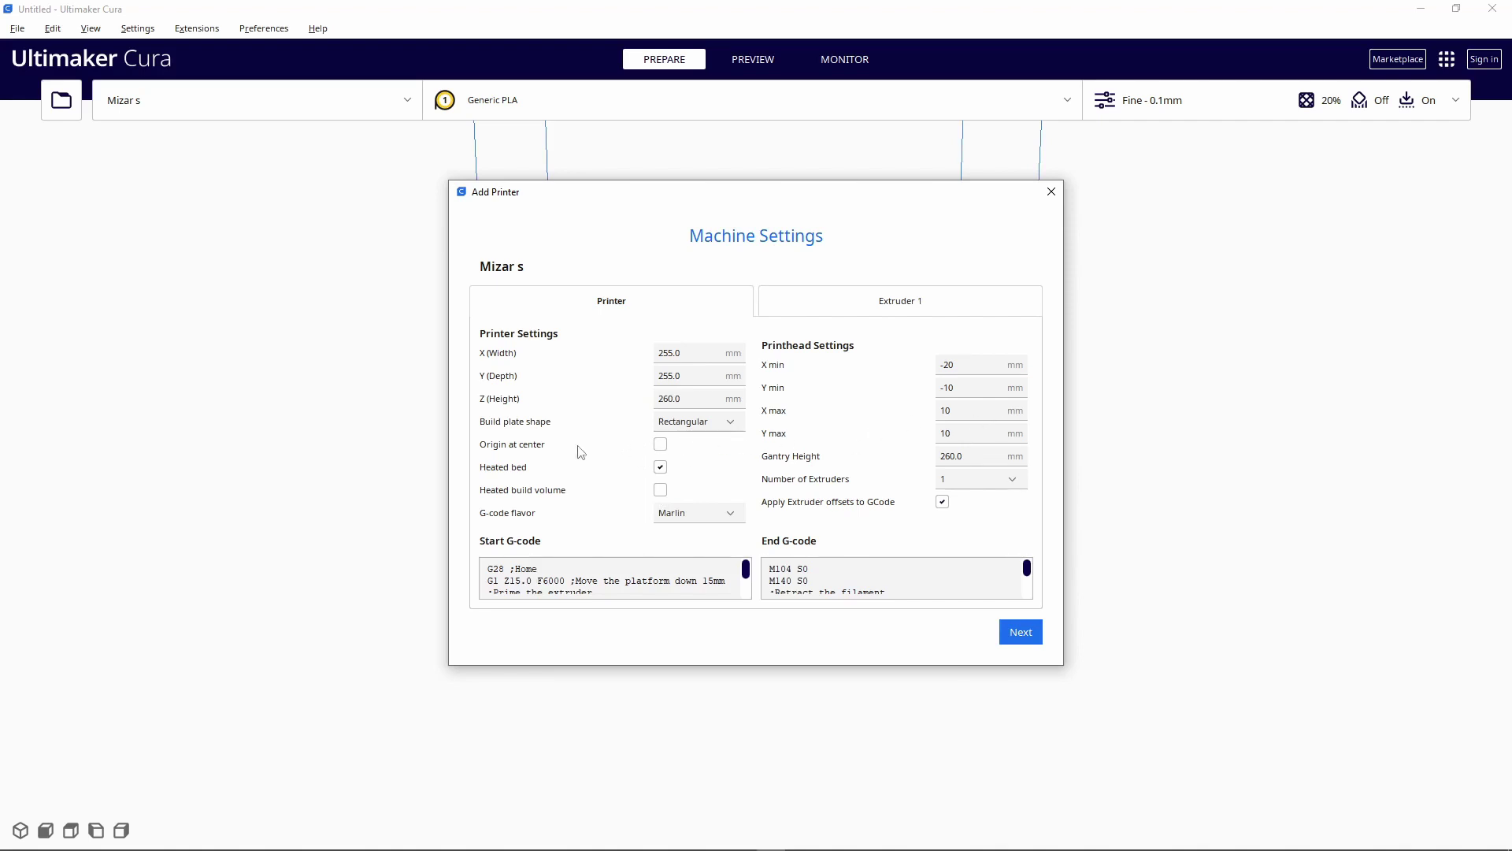
- Set Extruder 1's compatible material diameter to 1.75 mm and finish the printer setup
left_click(842, 310)
left_click(675, 376)
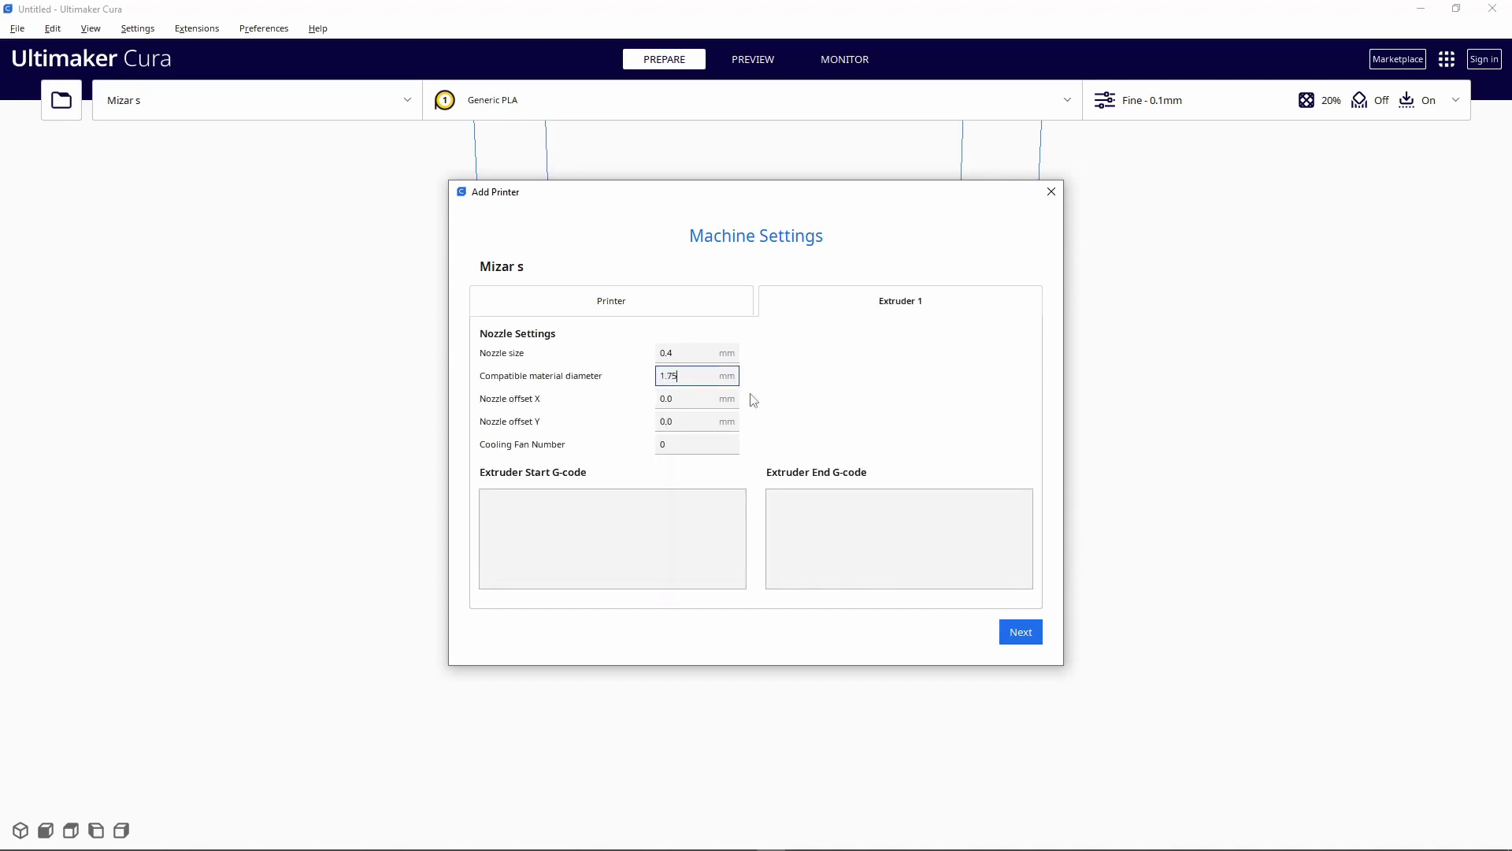
left_click(1028, 636)
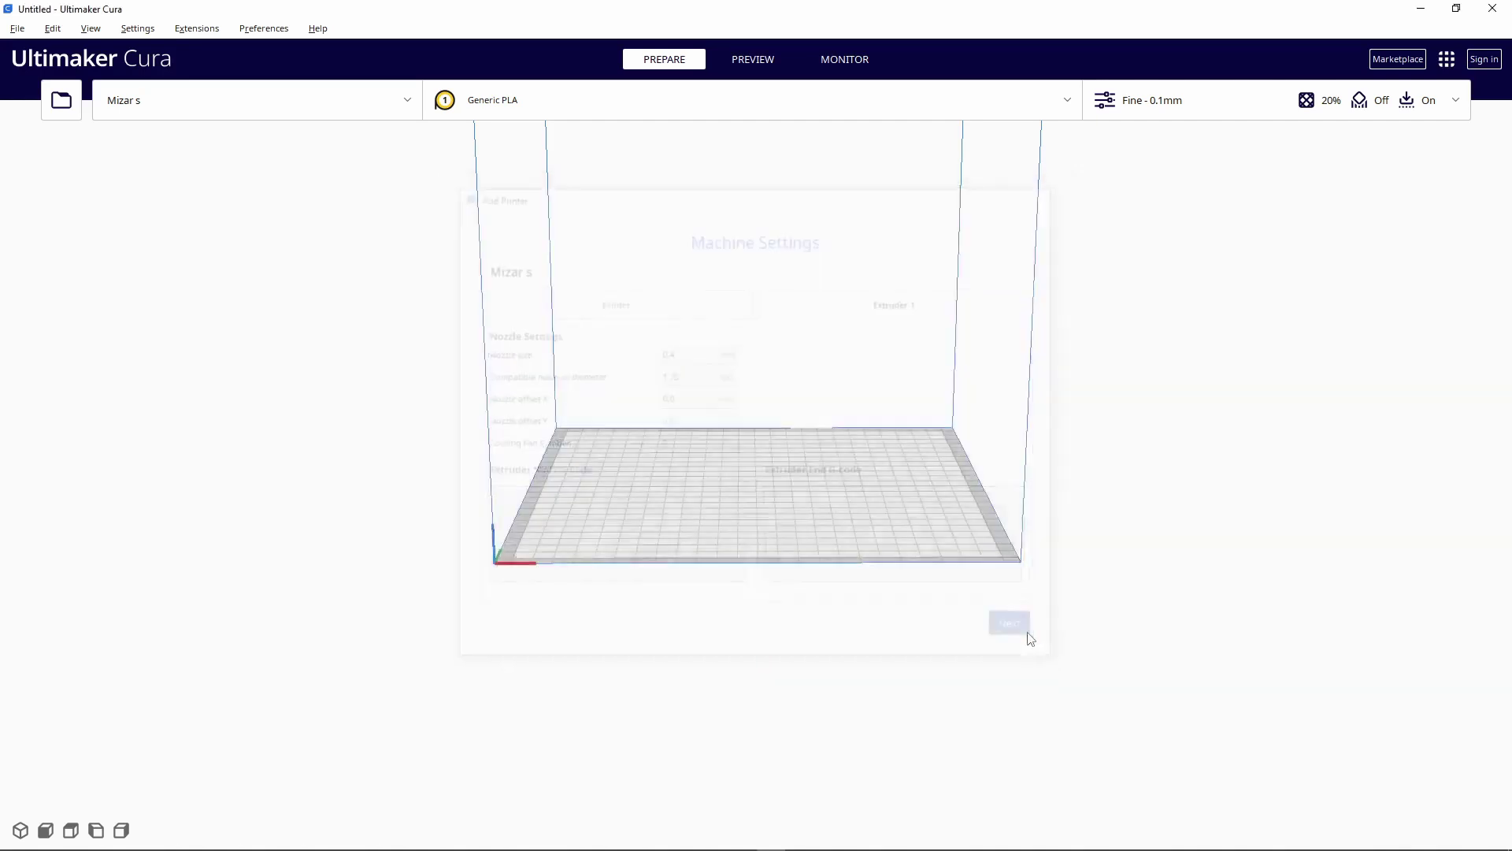
- Download the Mizar S Cura Configuration File from Geeetech's downloads page, then close Chrome
left_click(324, 103)
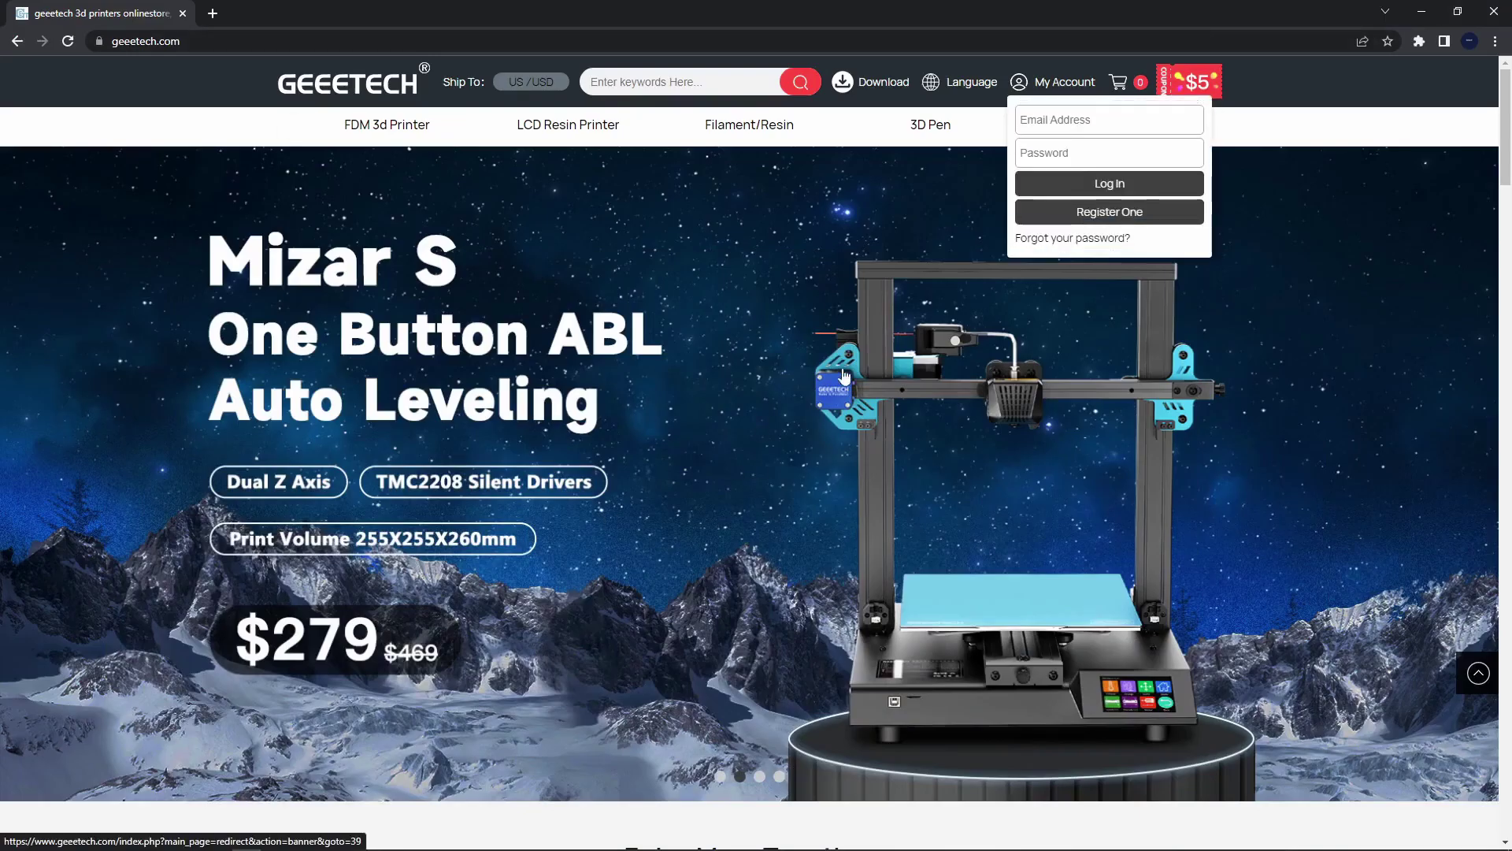
mouse_move(878, 144)
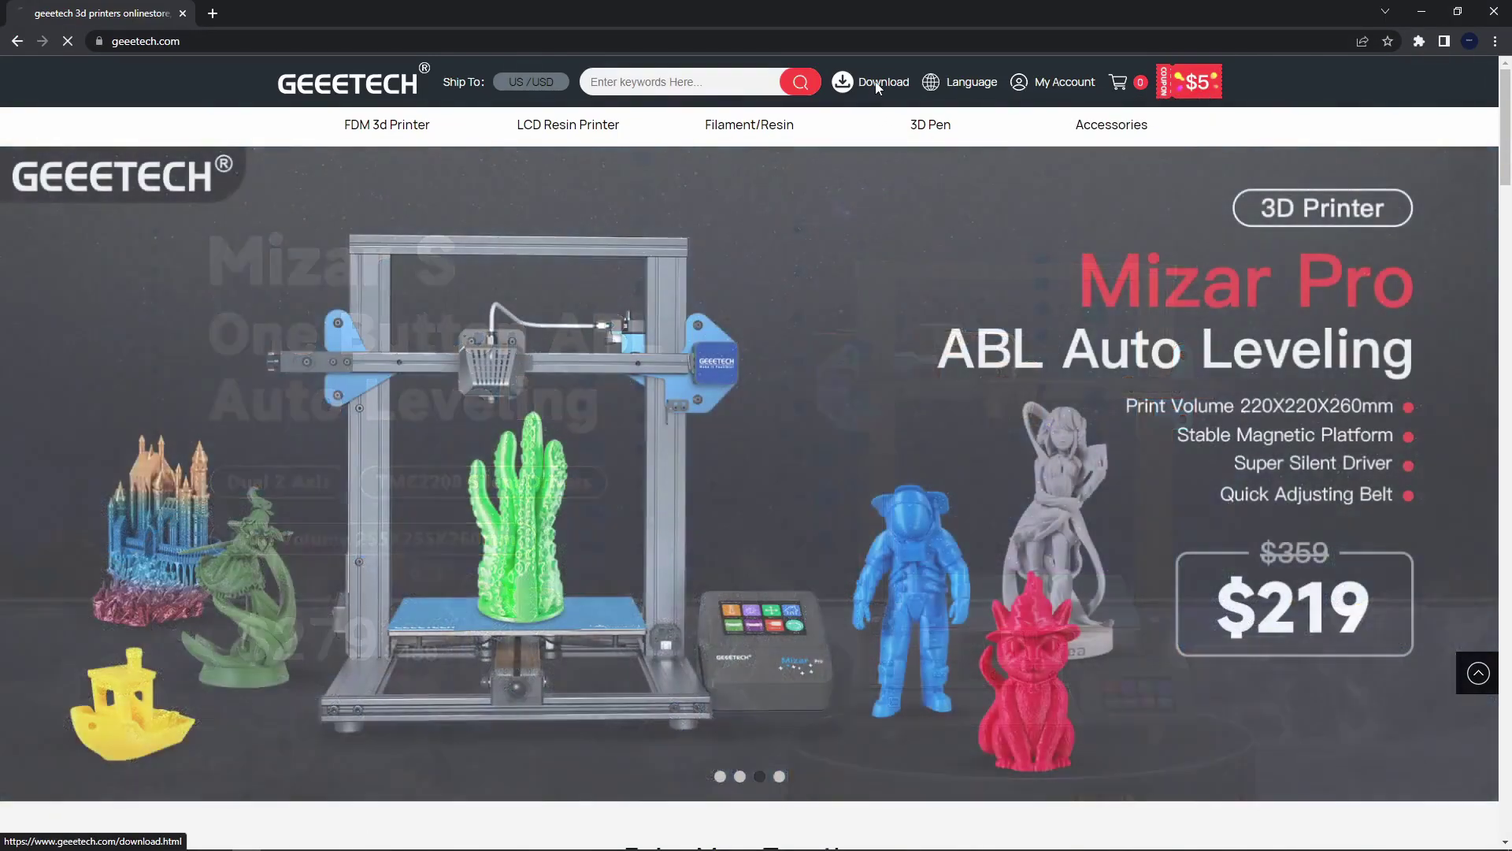
left_click(877, 84)
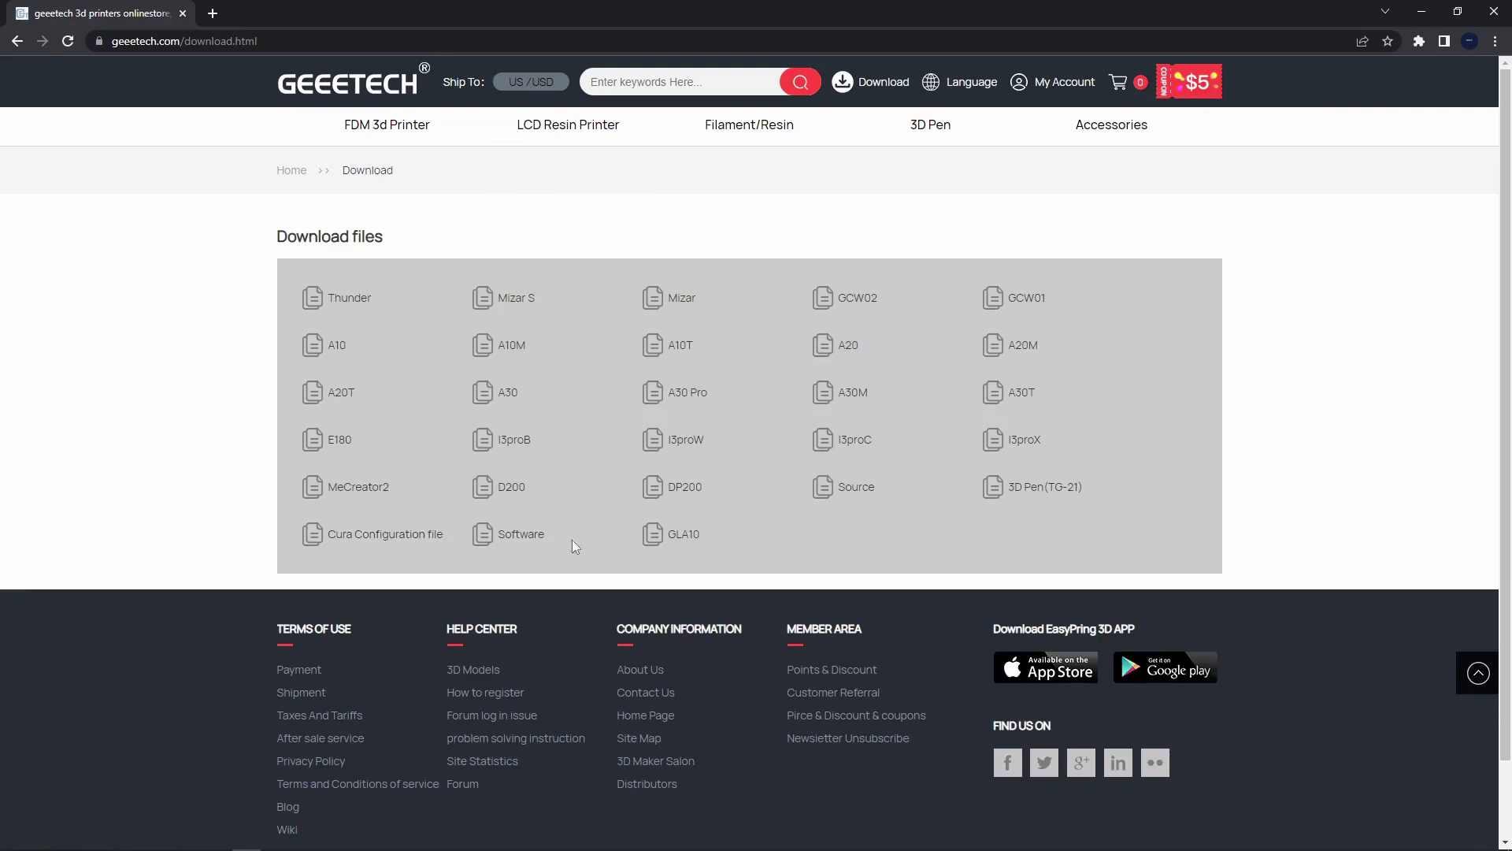
left_click(369, 535)
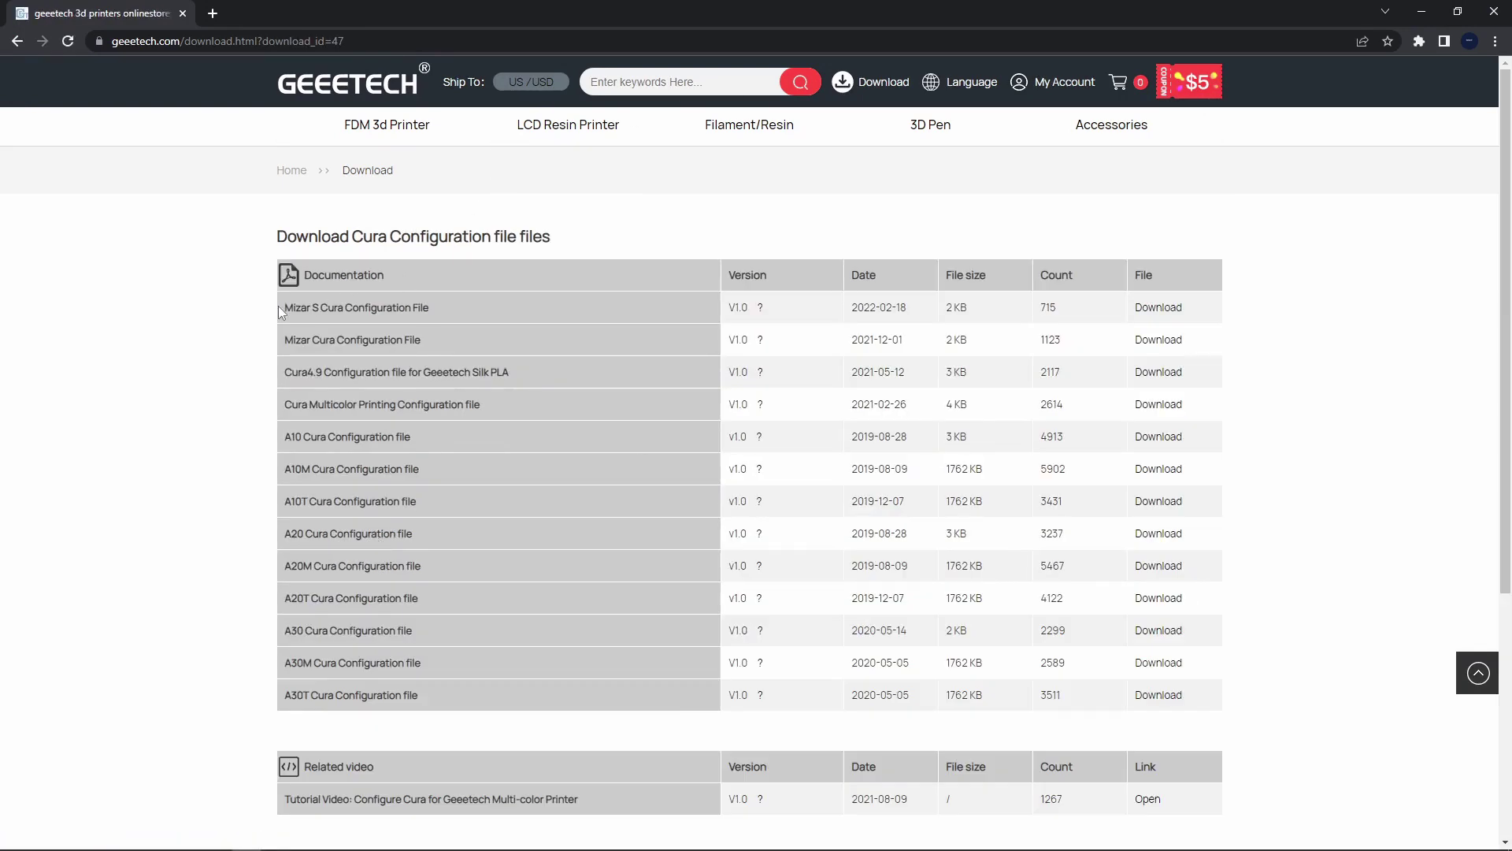
left_click_drag(281, 311, 491, 338)
left_click(492, 337)
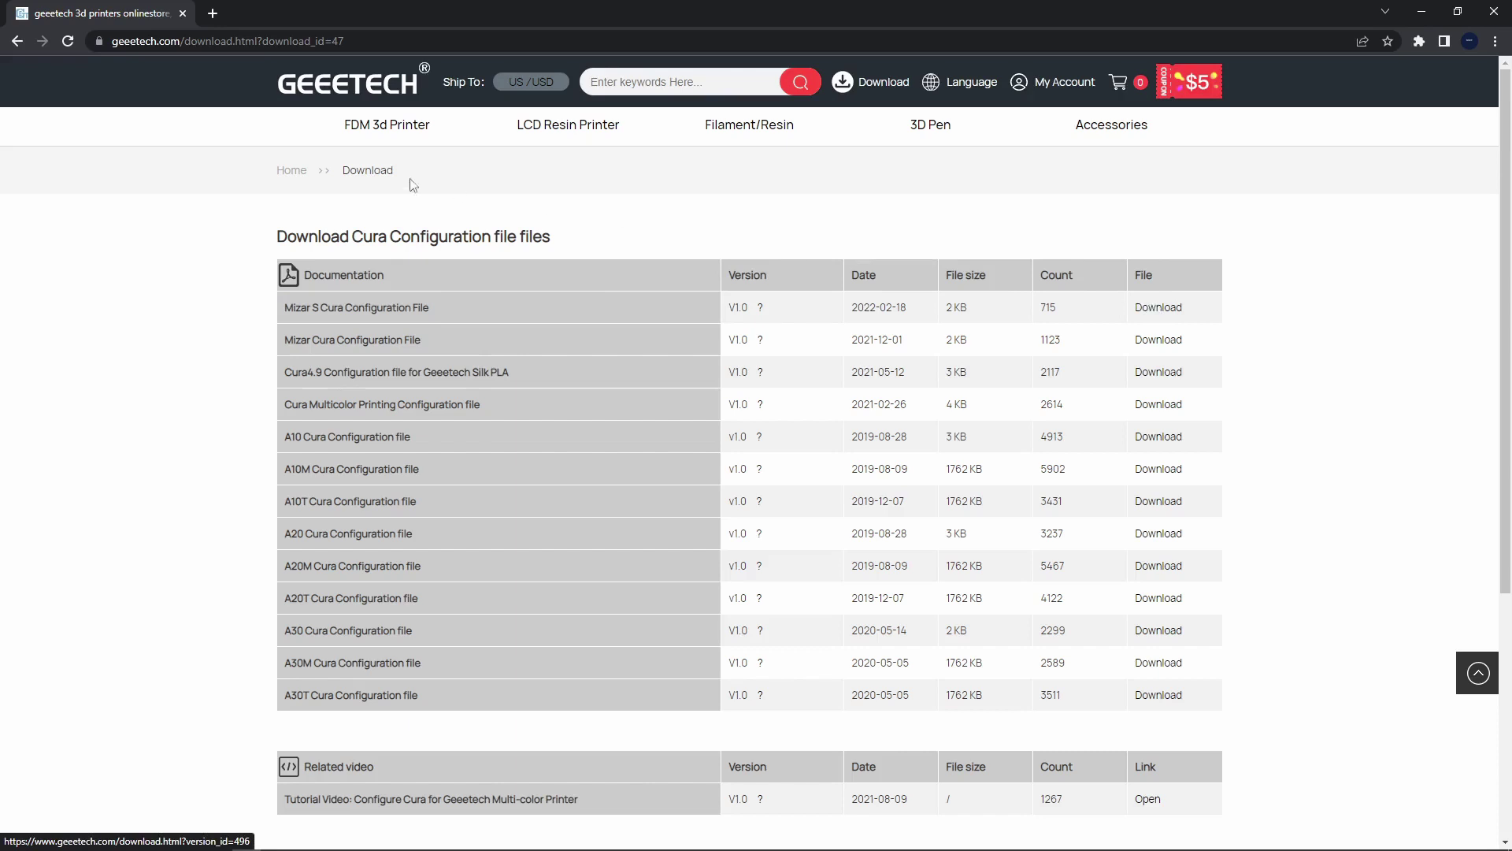
left_click(182, 15)
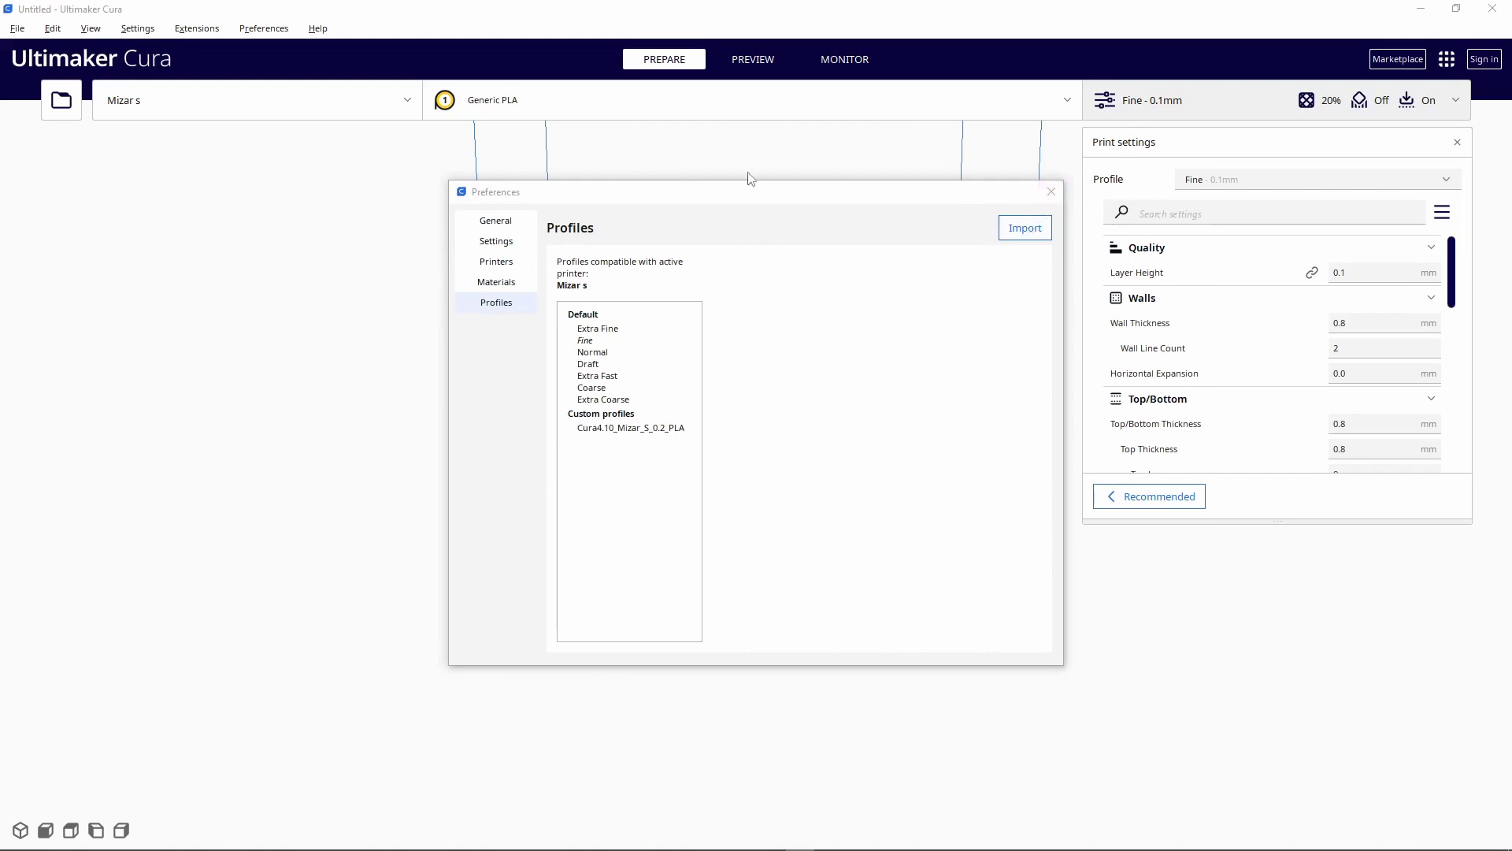
- Check the imported Cura4.10_Mizar_S_0.2_PLA profile in the Manage Profiles preferences
left_click(497, 304)
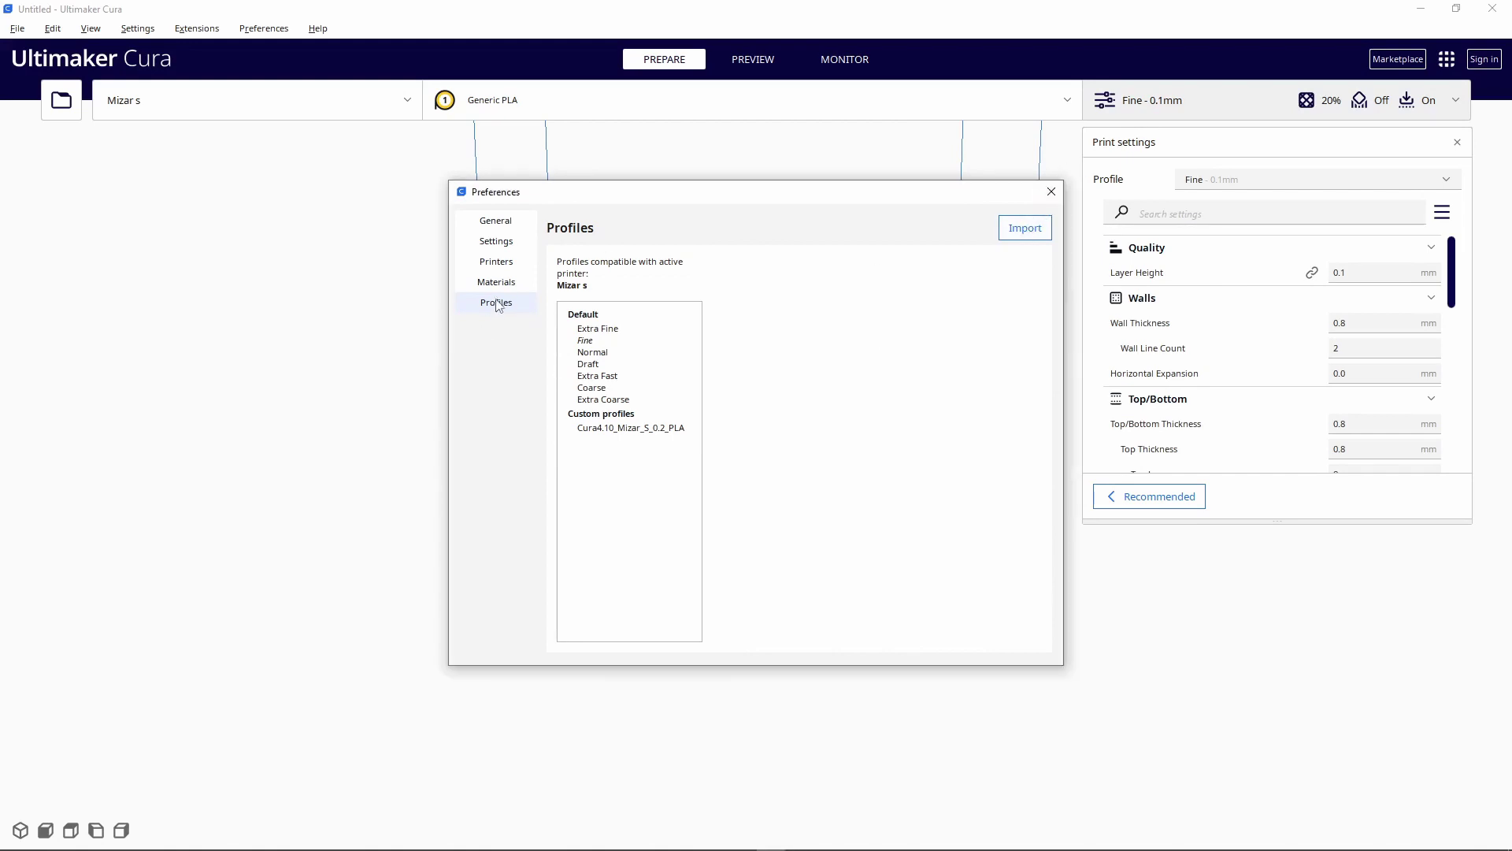
left_click(1051, 191)
left_click(1164, 106)
left_click(1160, 98)
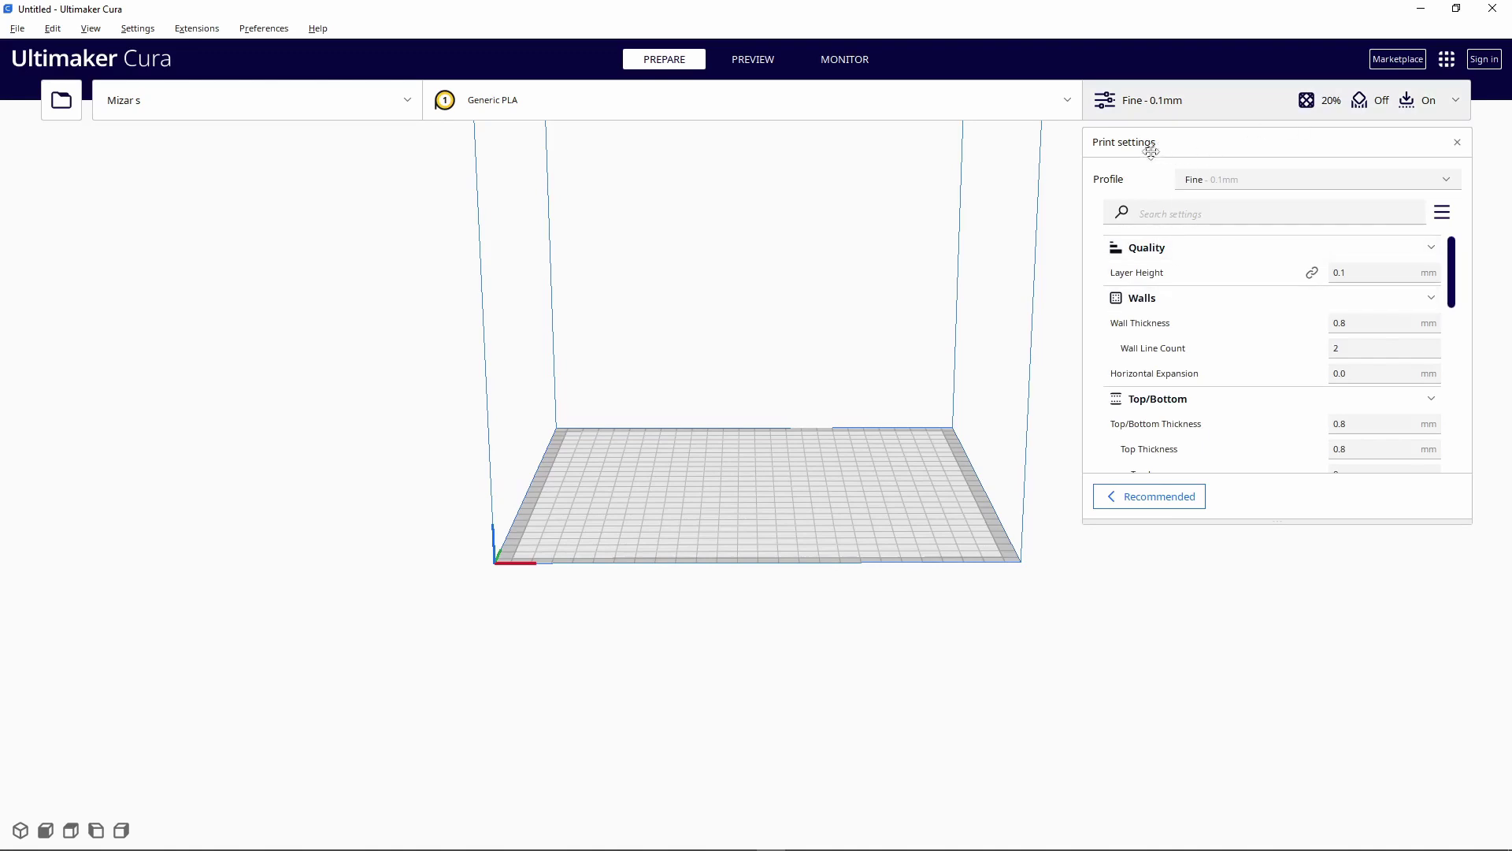
left_click(1209, 187)
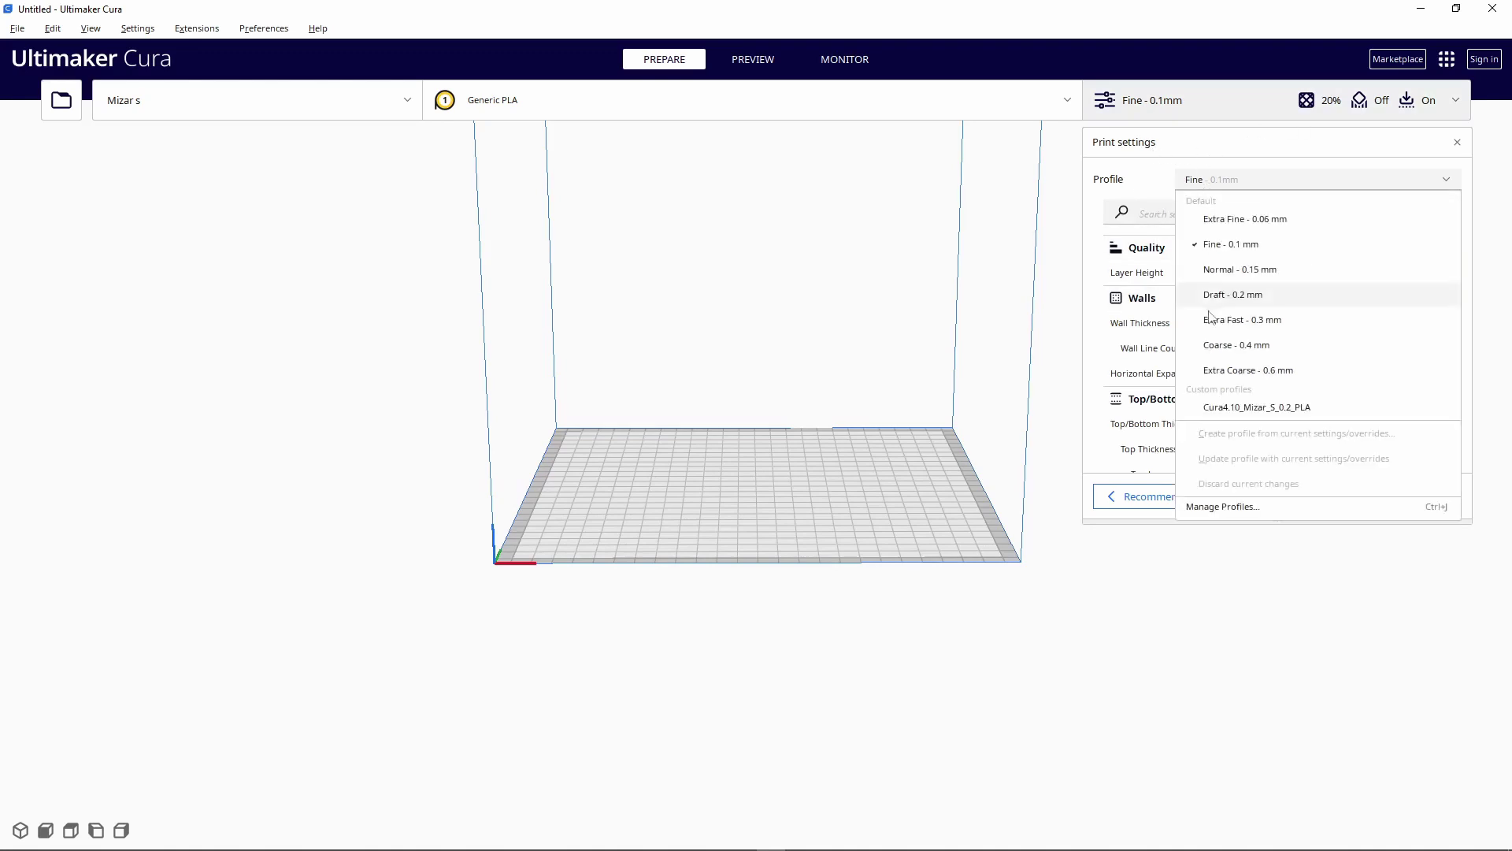
left_click(1222, 508)
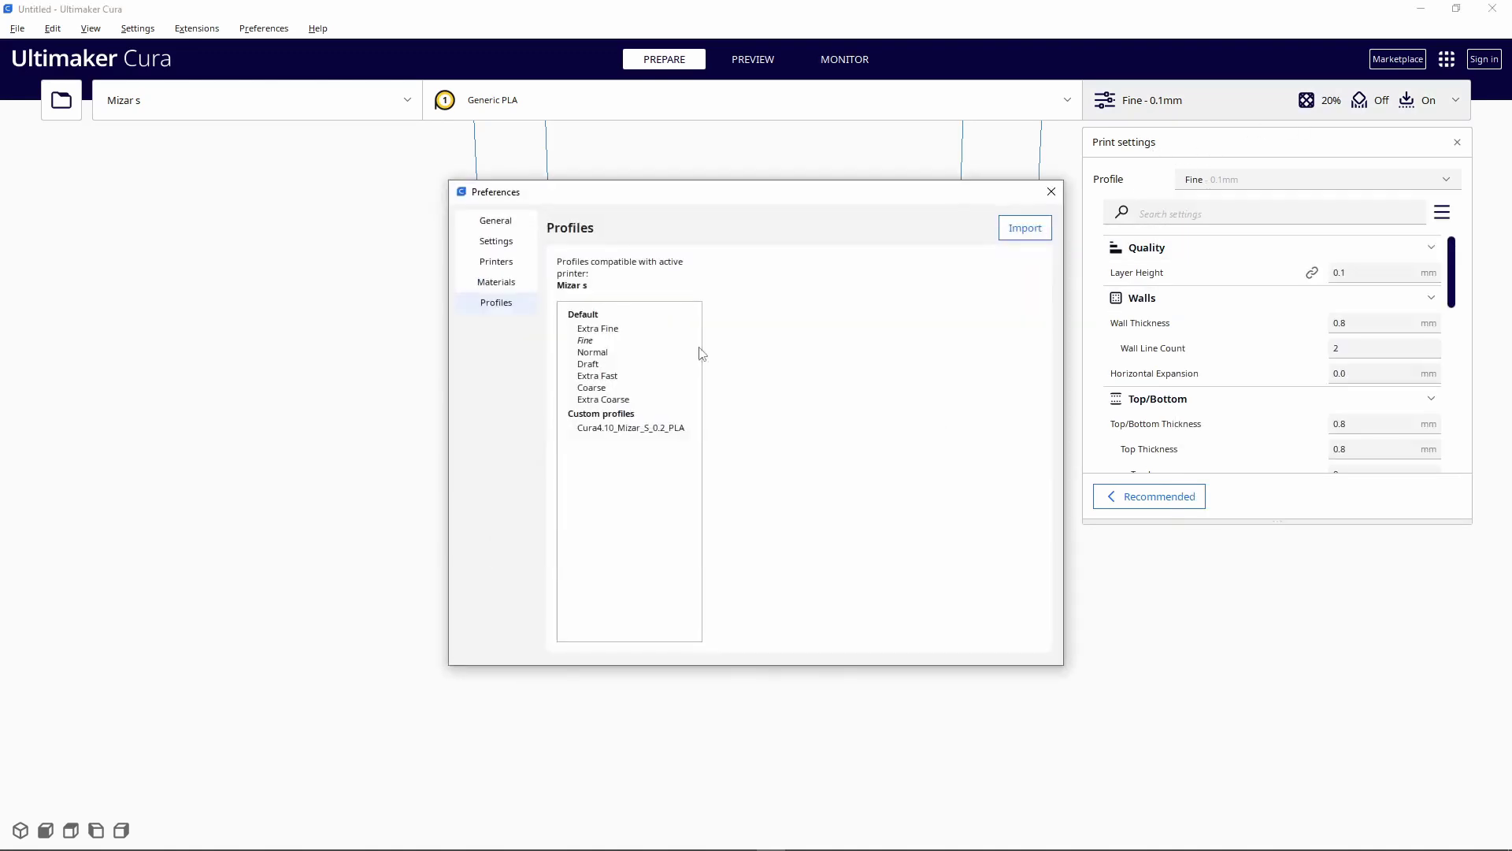
left_click(1051, 193)
- Apply the Cura4.10_Mizar_S_0.2_PLA profile and review its 0.2 mm layer, 200°C/60°C settings
left_click(1223, 181)
left_click(1245, 407)
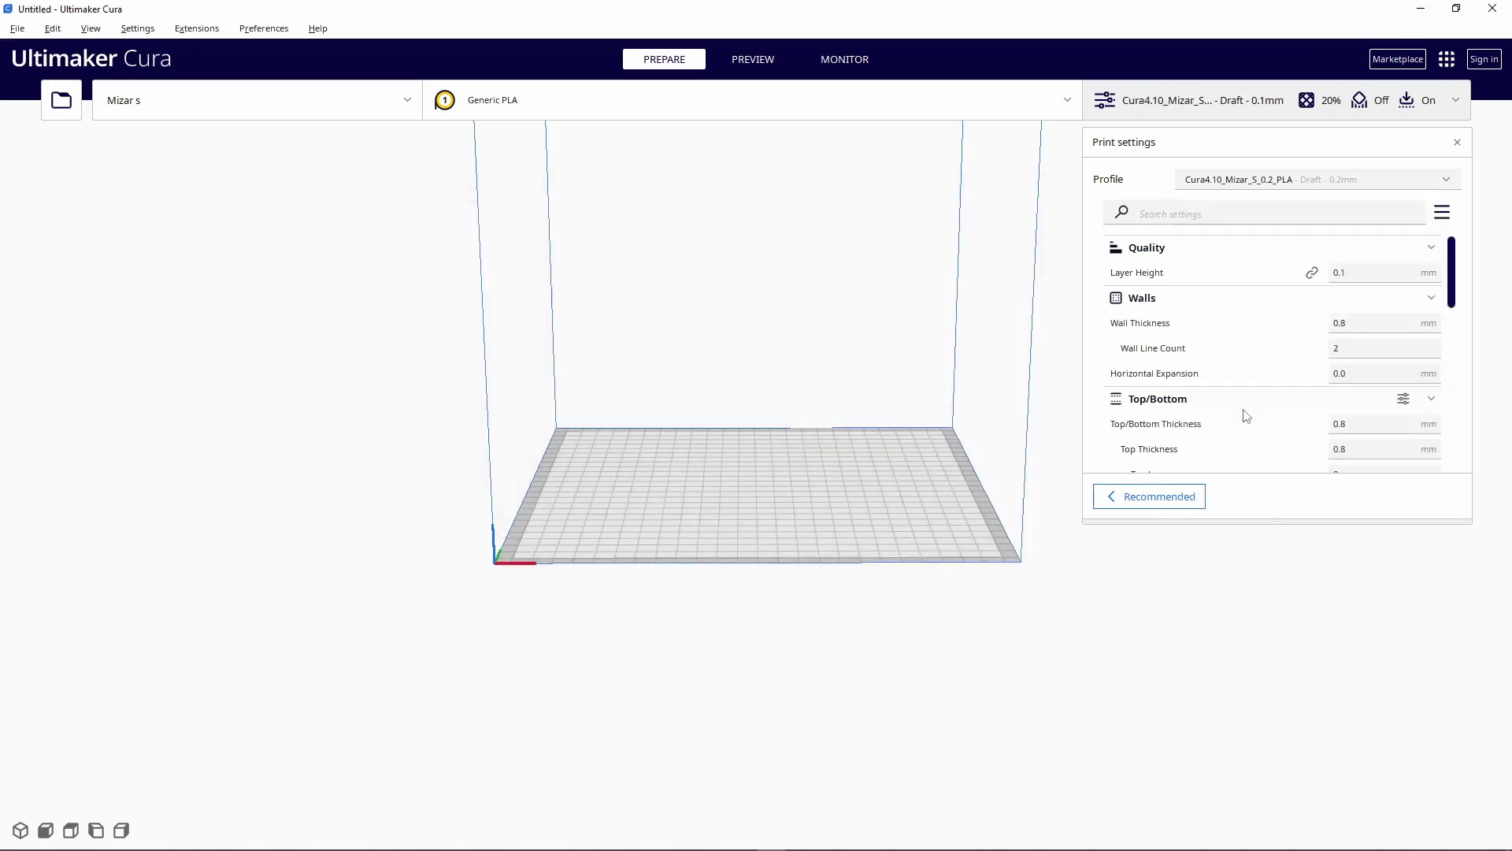
scroll(1264, 383, "down", 3)
scroll(1264, 384, "down", 3)
scroll(1268, 386, "up", 3)
scroll(1272, 389, "down", 2)
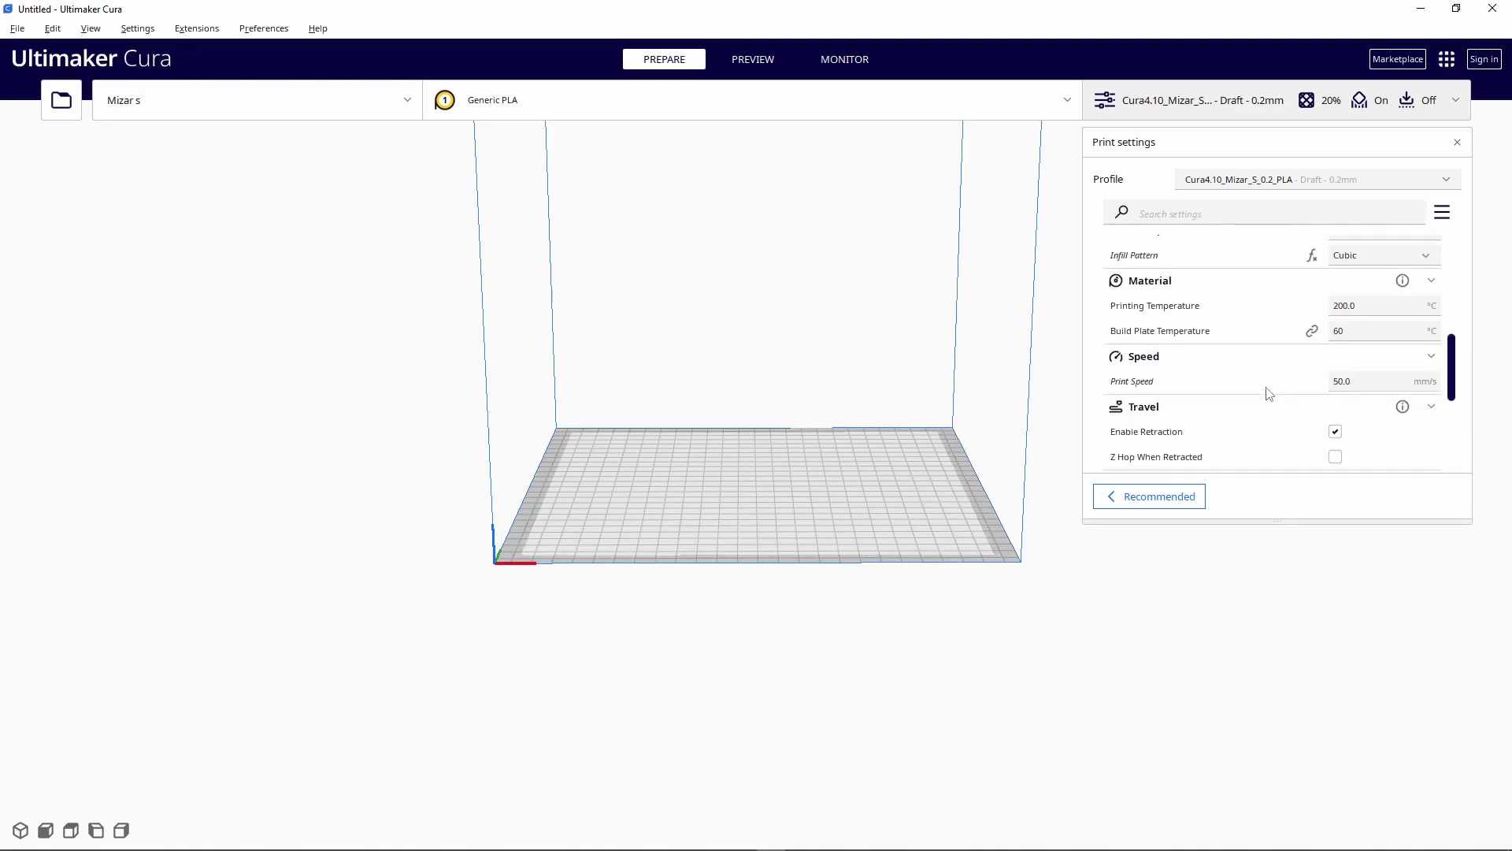
scroll(1268, 391, "down", 2)
scroll(1237, 289, "up", 1)
scroll(1179, 382, "up", 8)
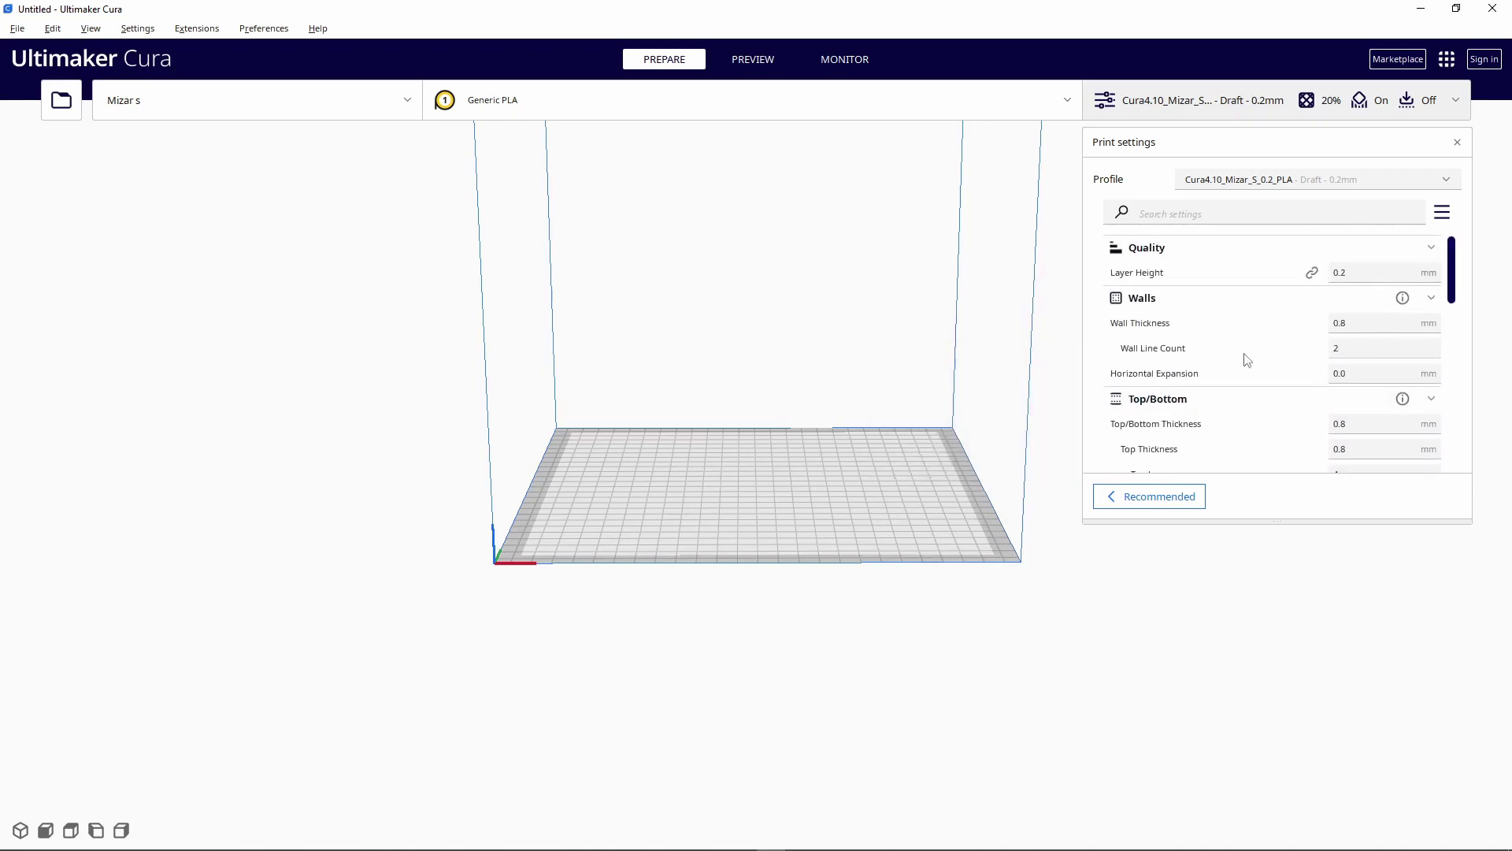
- Scroll down the #3DBenchy Thingiverse page and show its Thing Files list
scroll(1161, 367, "down", 3)
scroll(1161, 367, "down", 8)
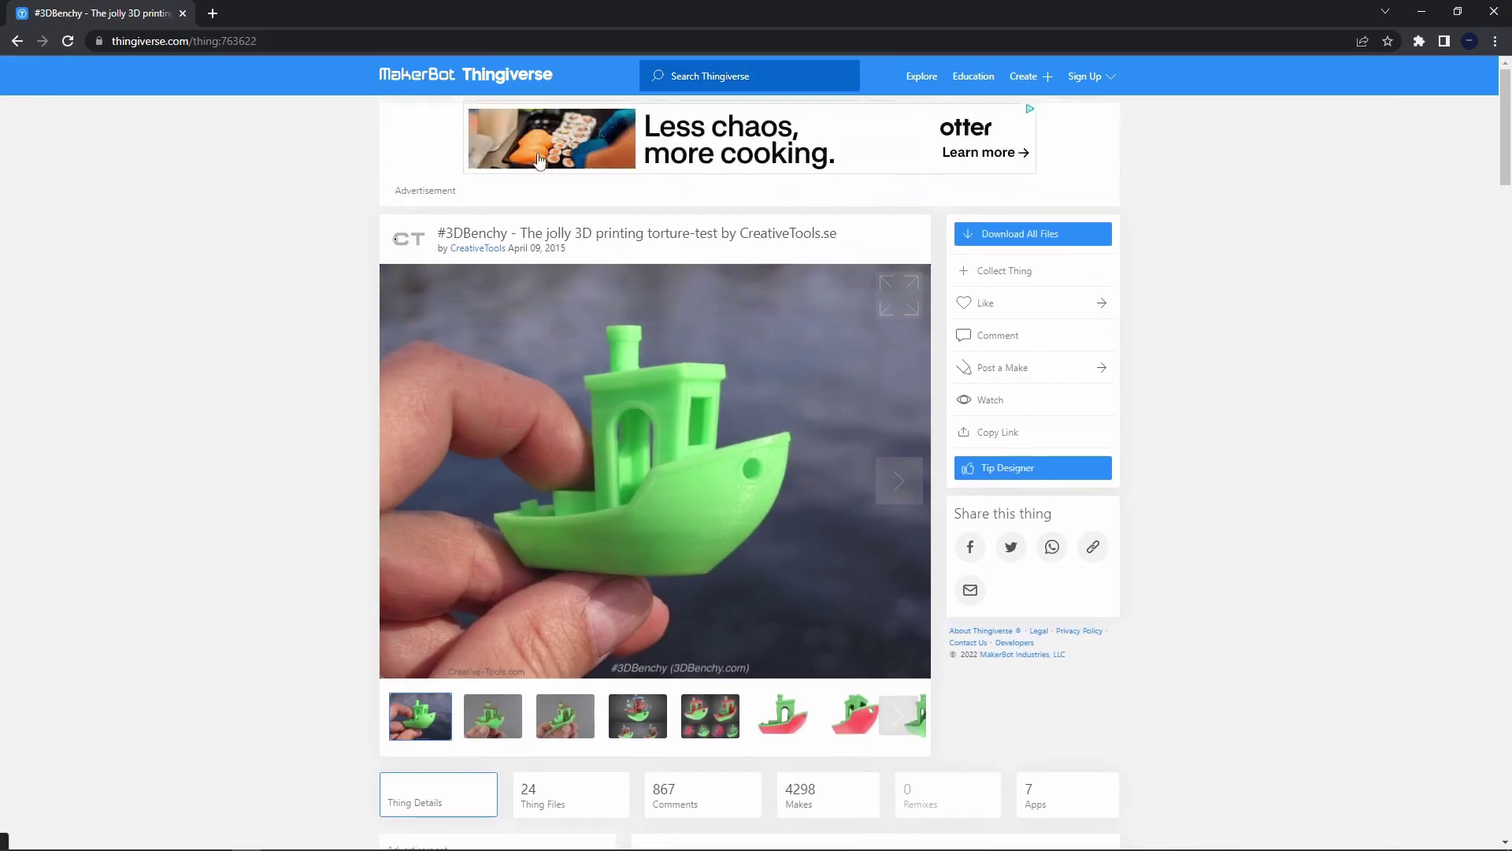
scroll(517, 271, "down", 3)
scroll(608, 480, "down", 2)
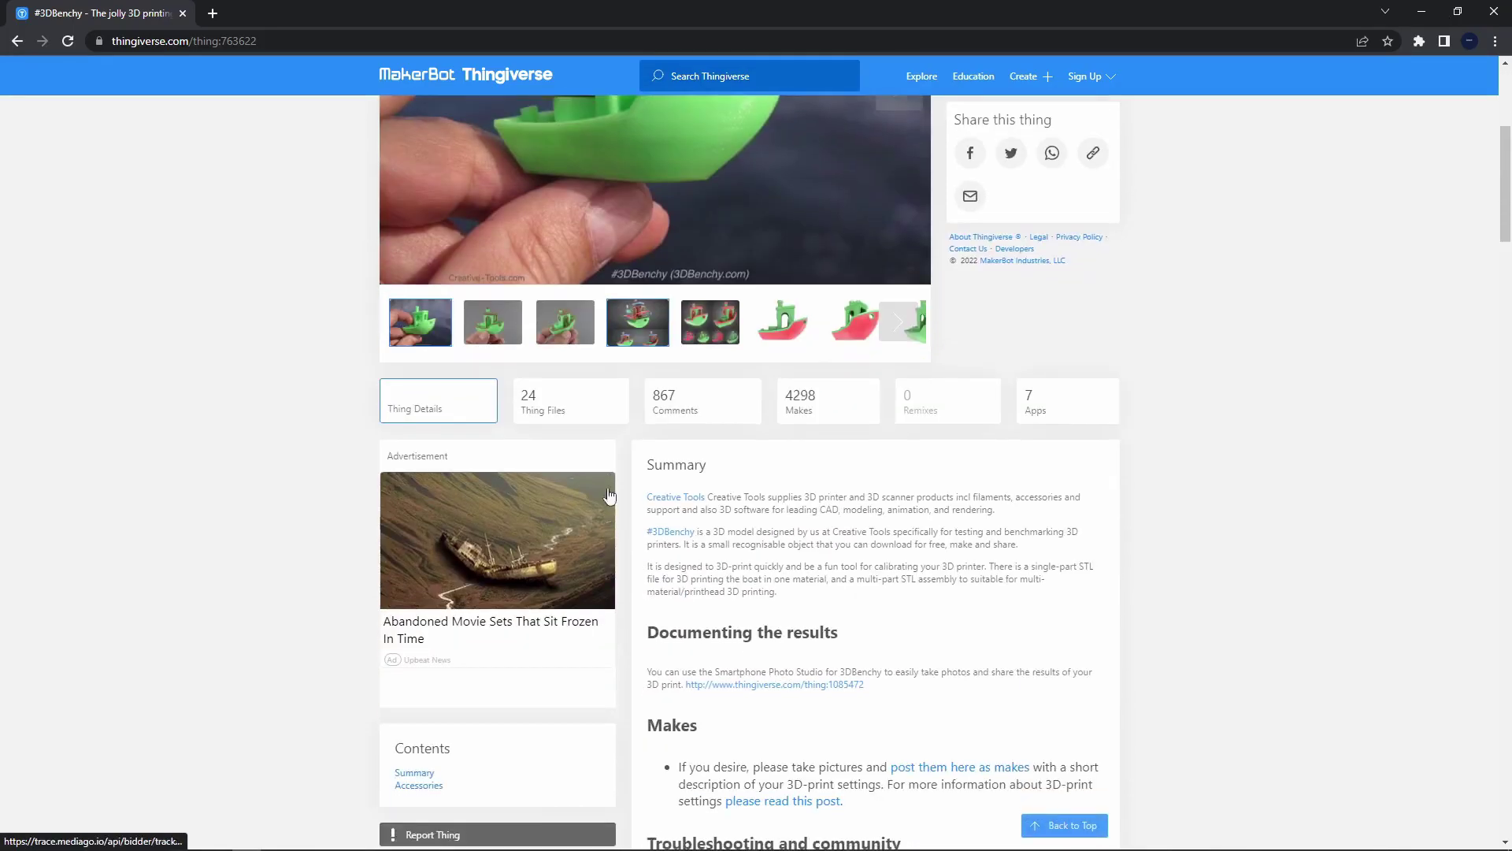
left_click(561, 400)
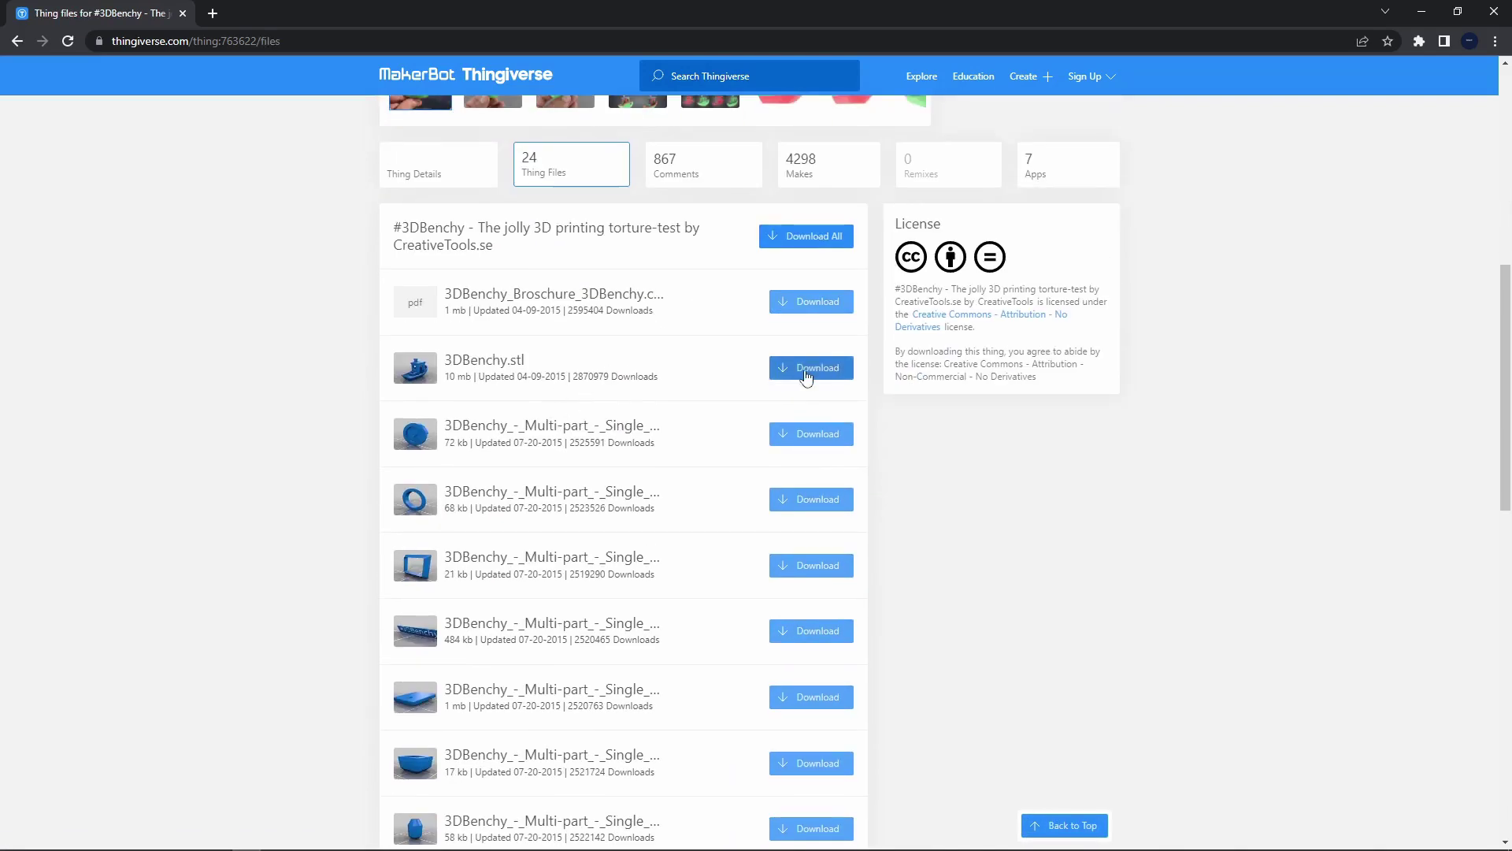
- Download 3DBenchy.stl and tilt the view to see the boat side-on
left_click(807, 368)
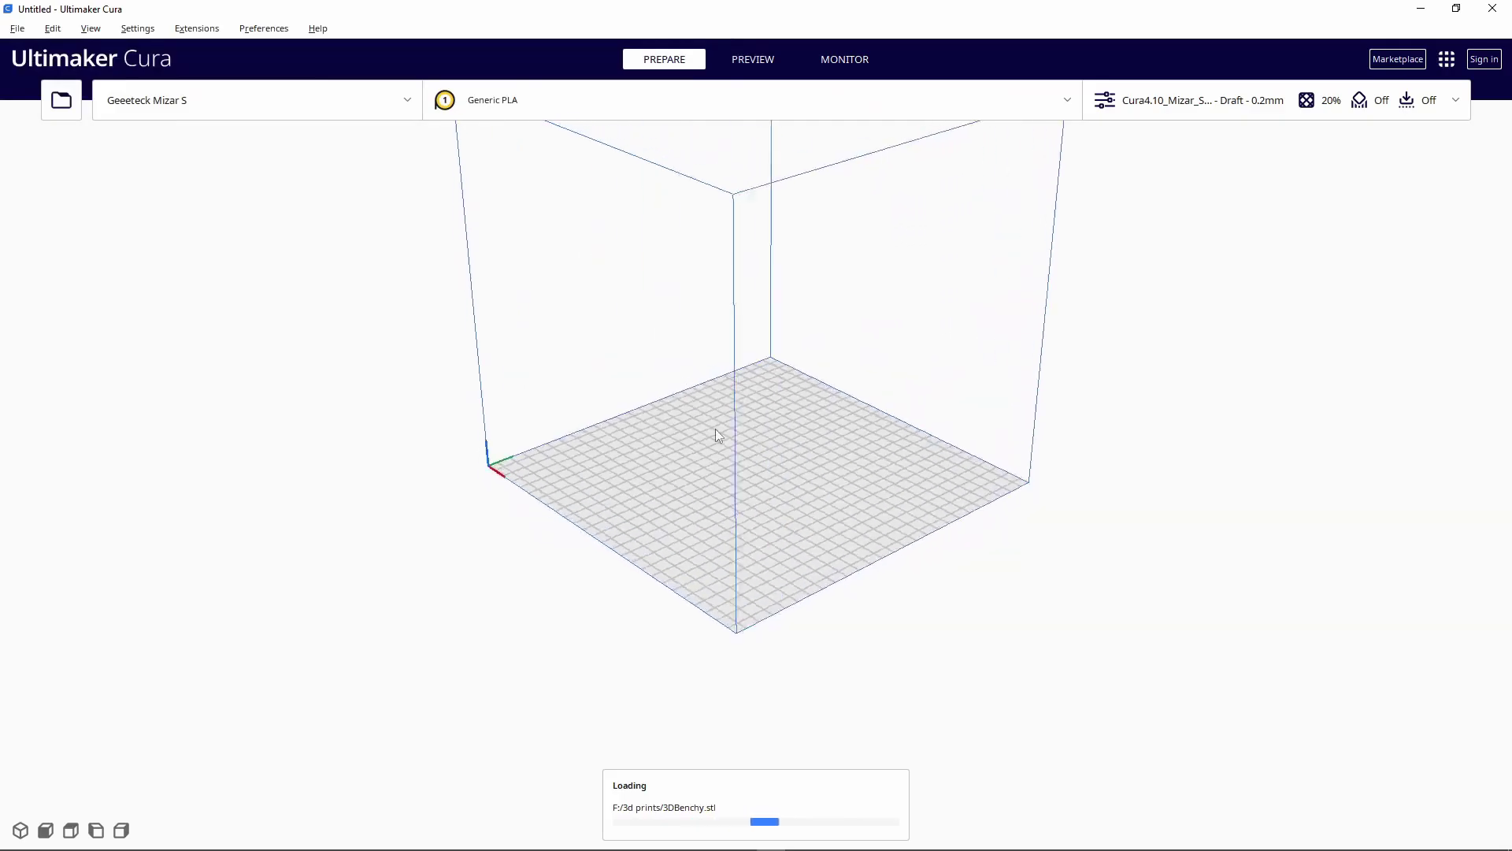
scroll(904, 428, "up", 5)
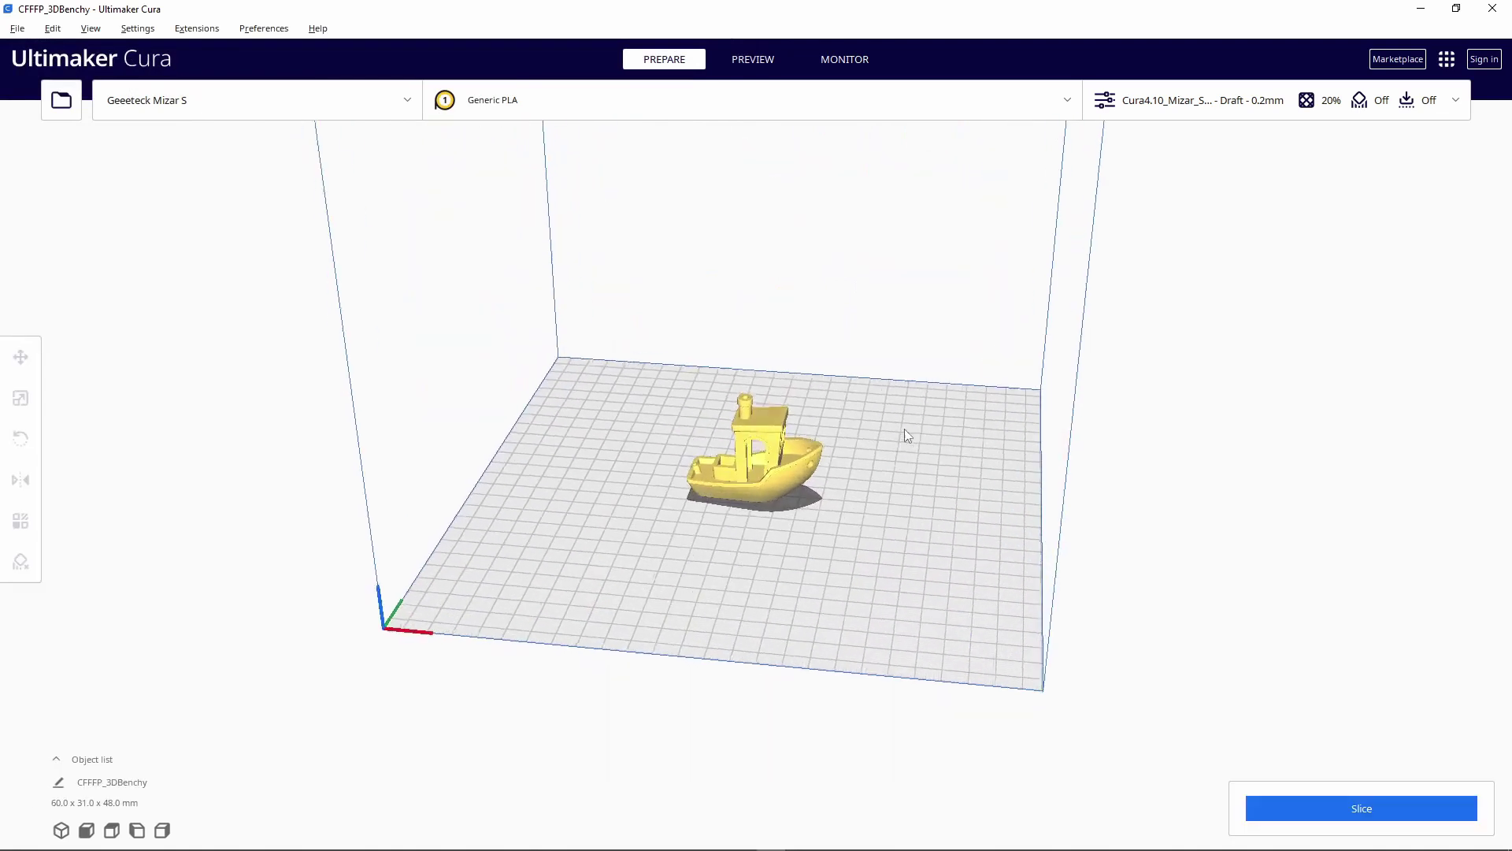
key("Up")
key("Up")
key("Up")
key("Up")
key("Up")
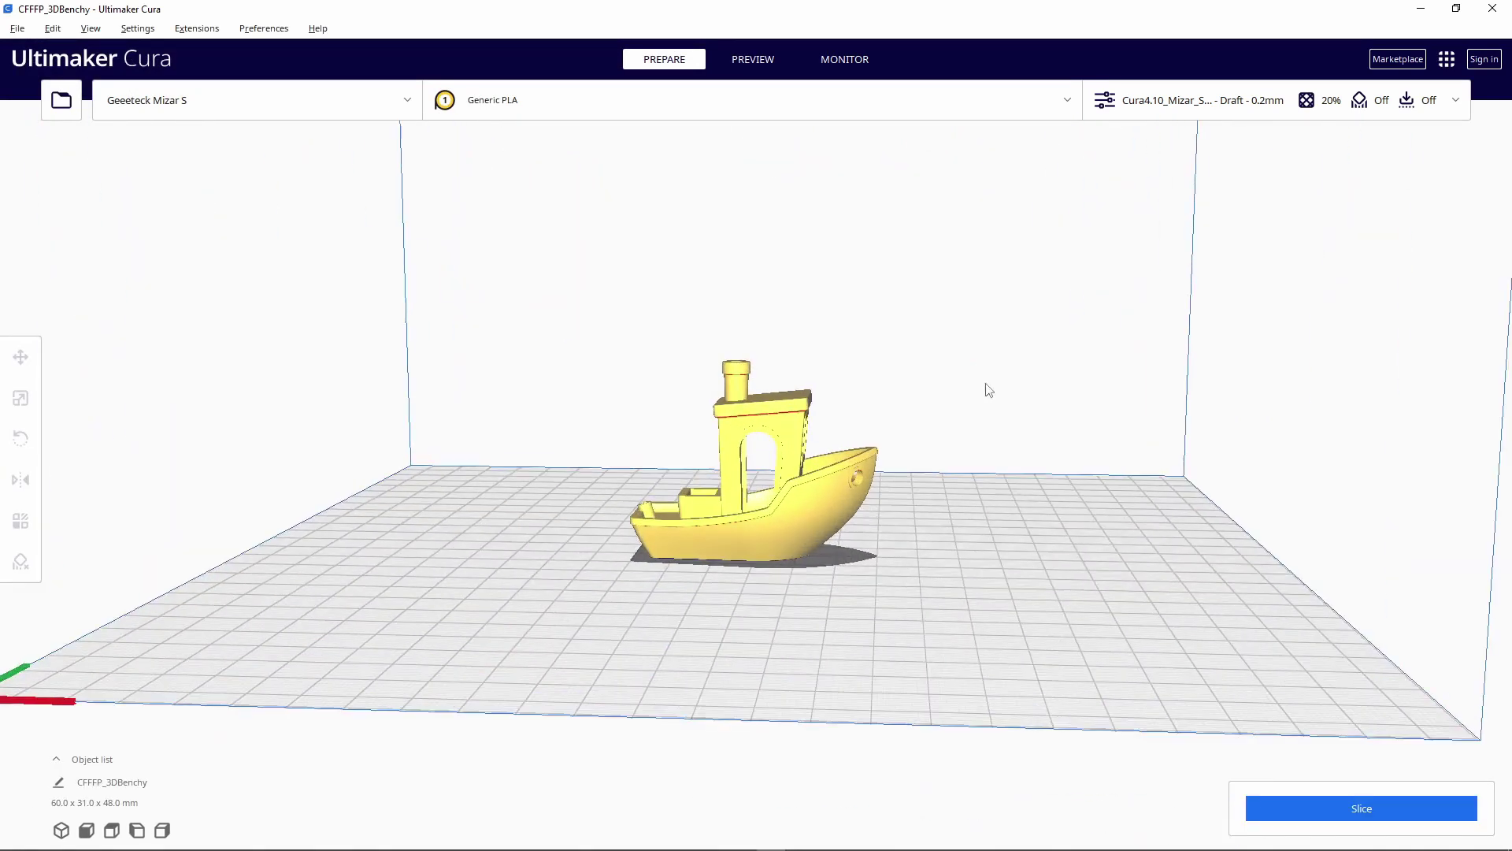
- Review the print settings and slice the Benchy: 1 h 14 min, 11 g filament
left_click(1210, 108)
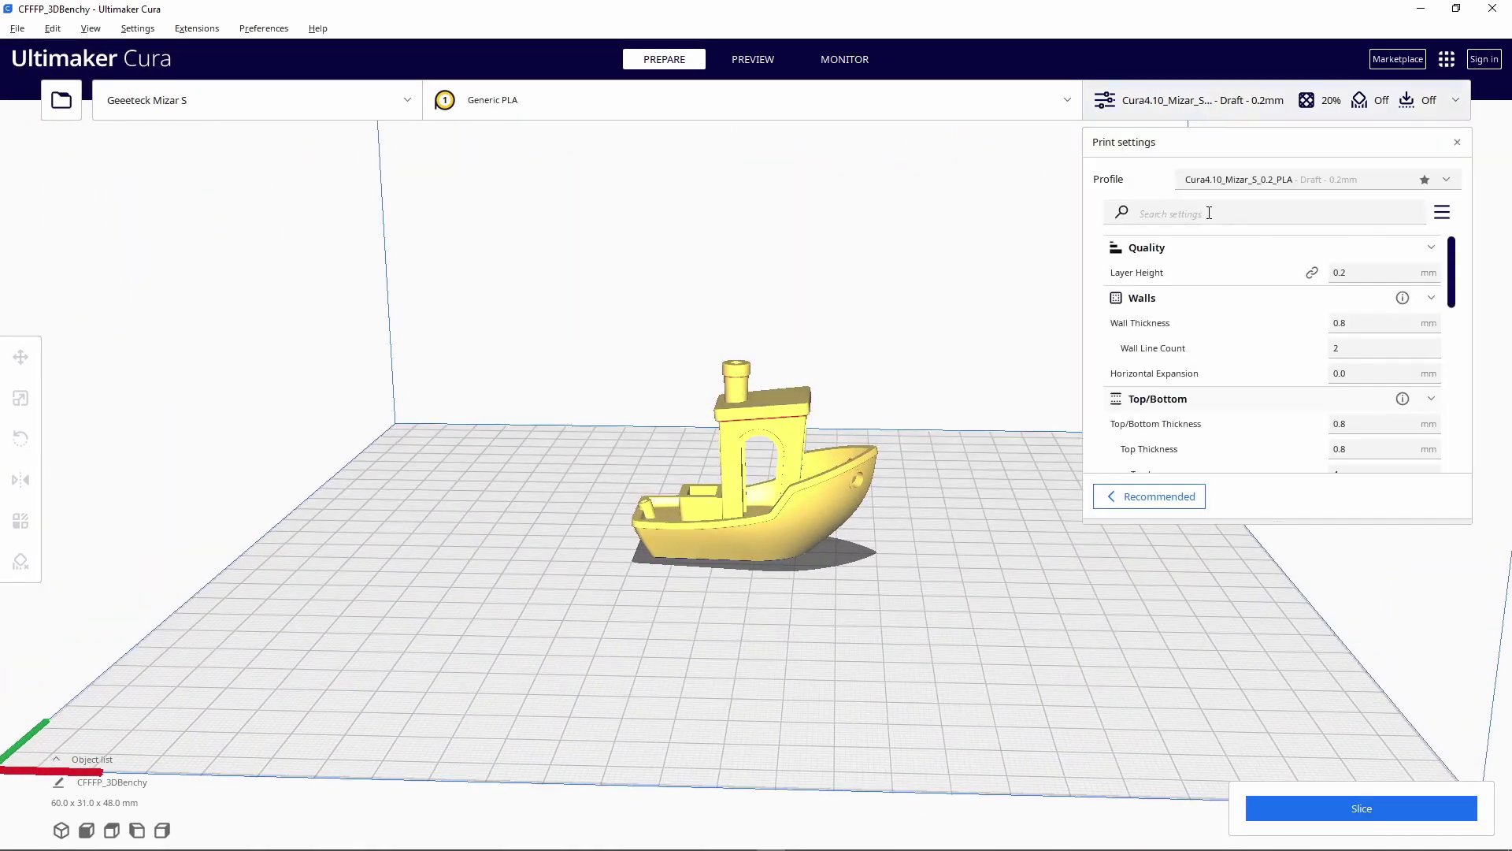
scroll(1260, 307, "down", 5)
scroll(1276, 347, "down", 5)
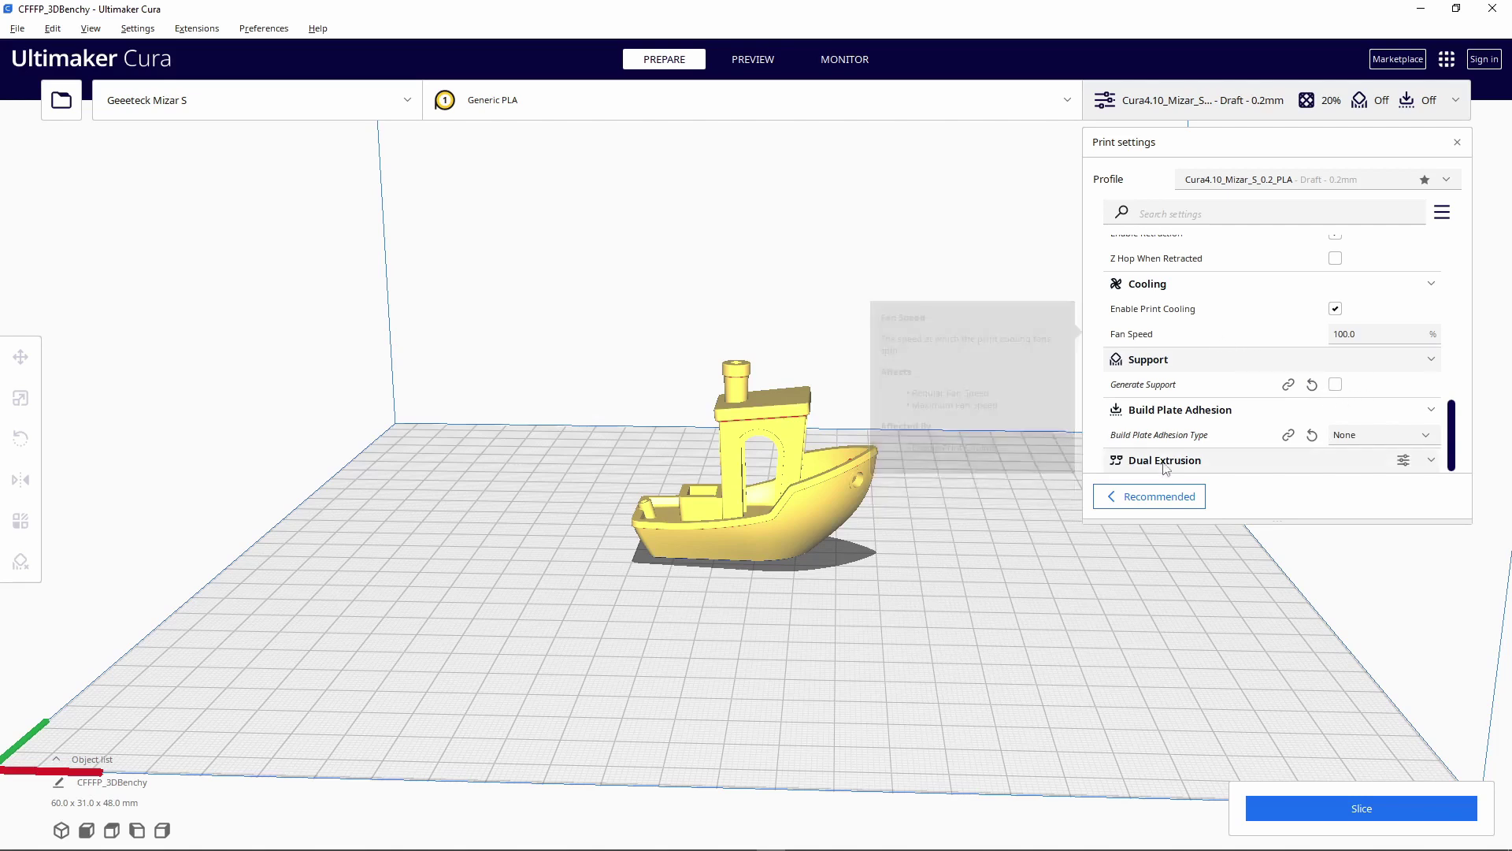
left_click(1249, 101)
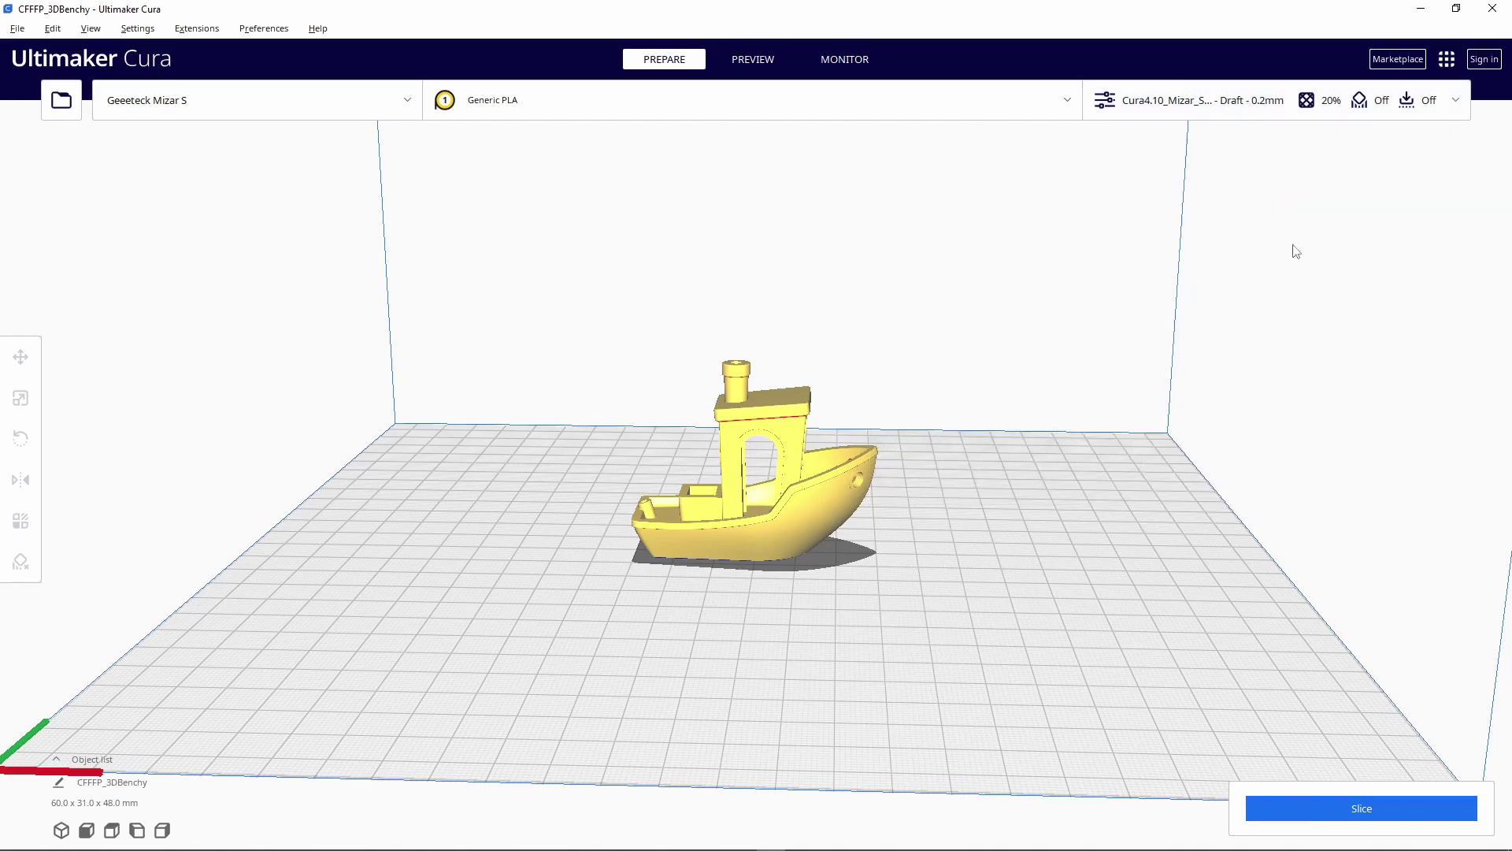
left_click(1414, 805)
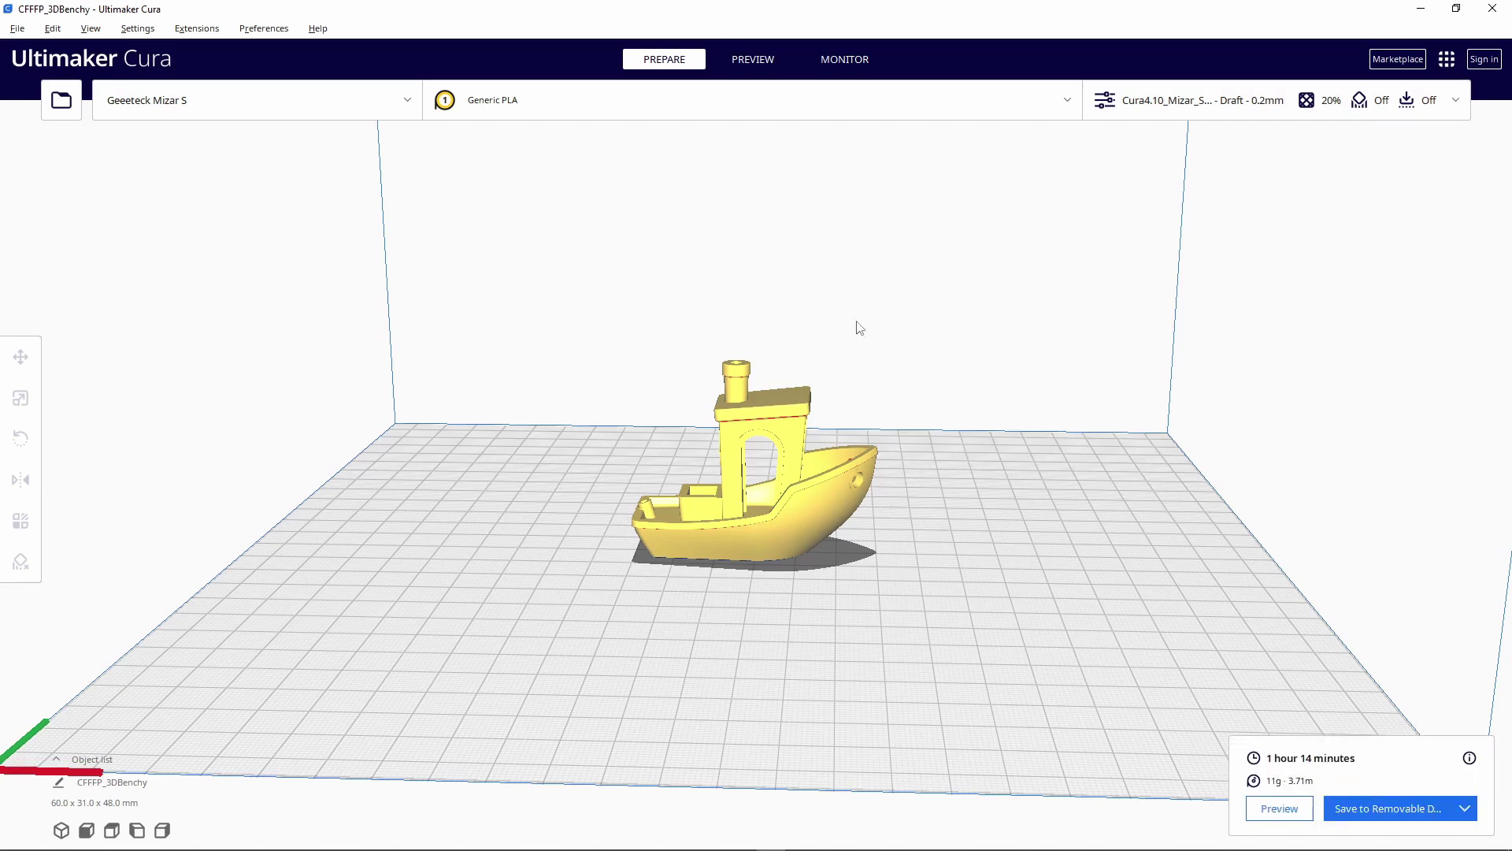
- Preview the sliced Benchy's layers up to layer 68 and play the print simulation
left_click(747, 64)
right_click_drag(910, 480, 949, 699)
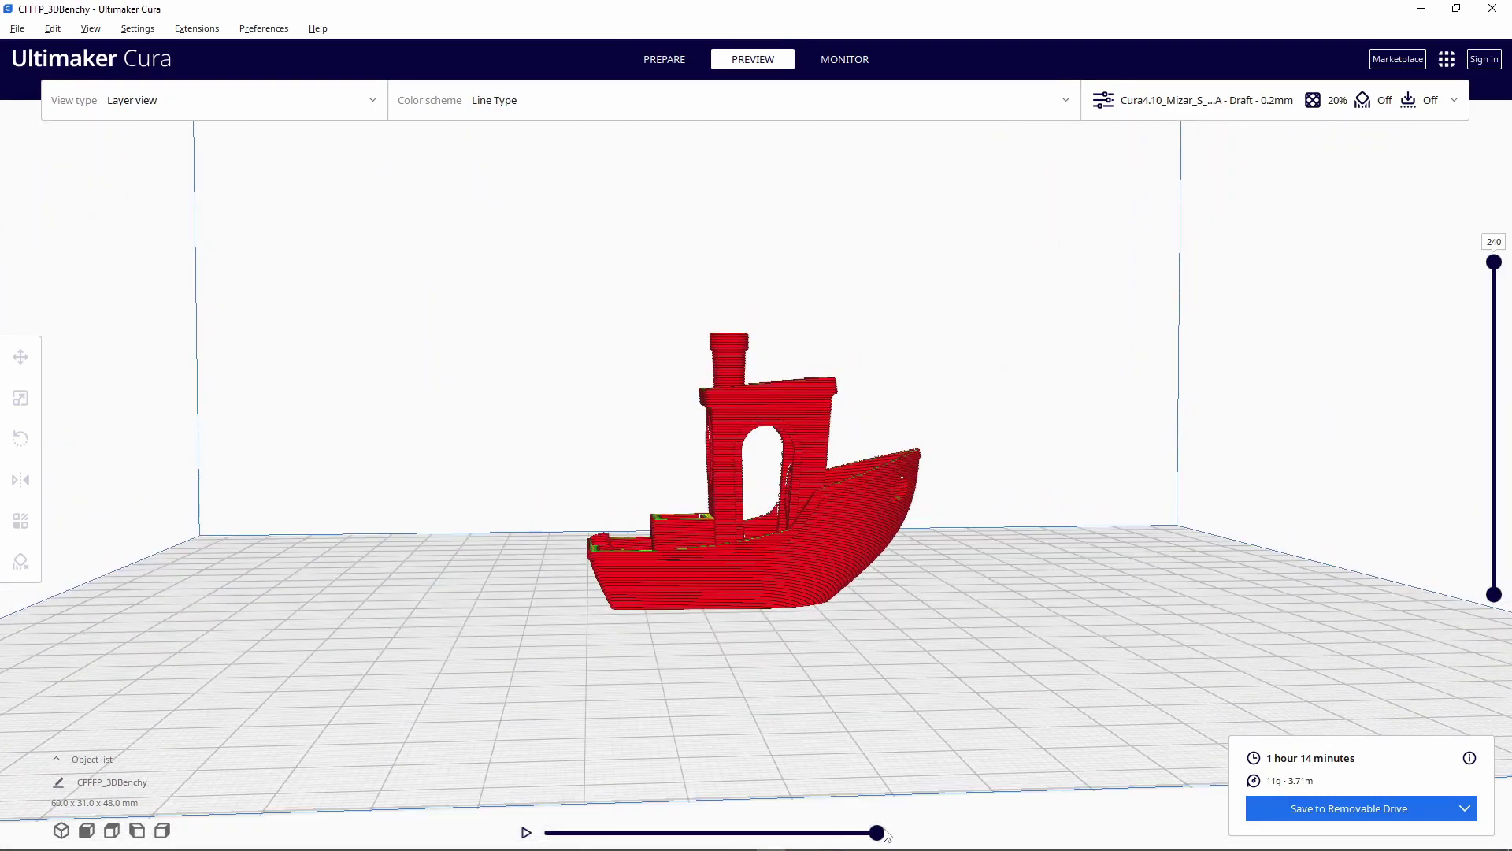
left_click_drag(883, 832, 762, 832)
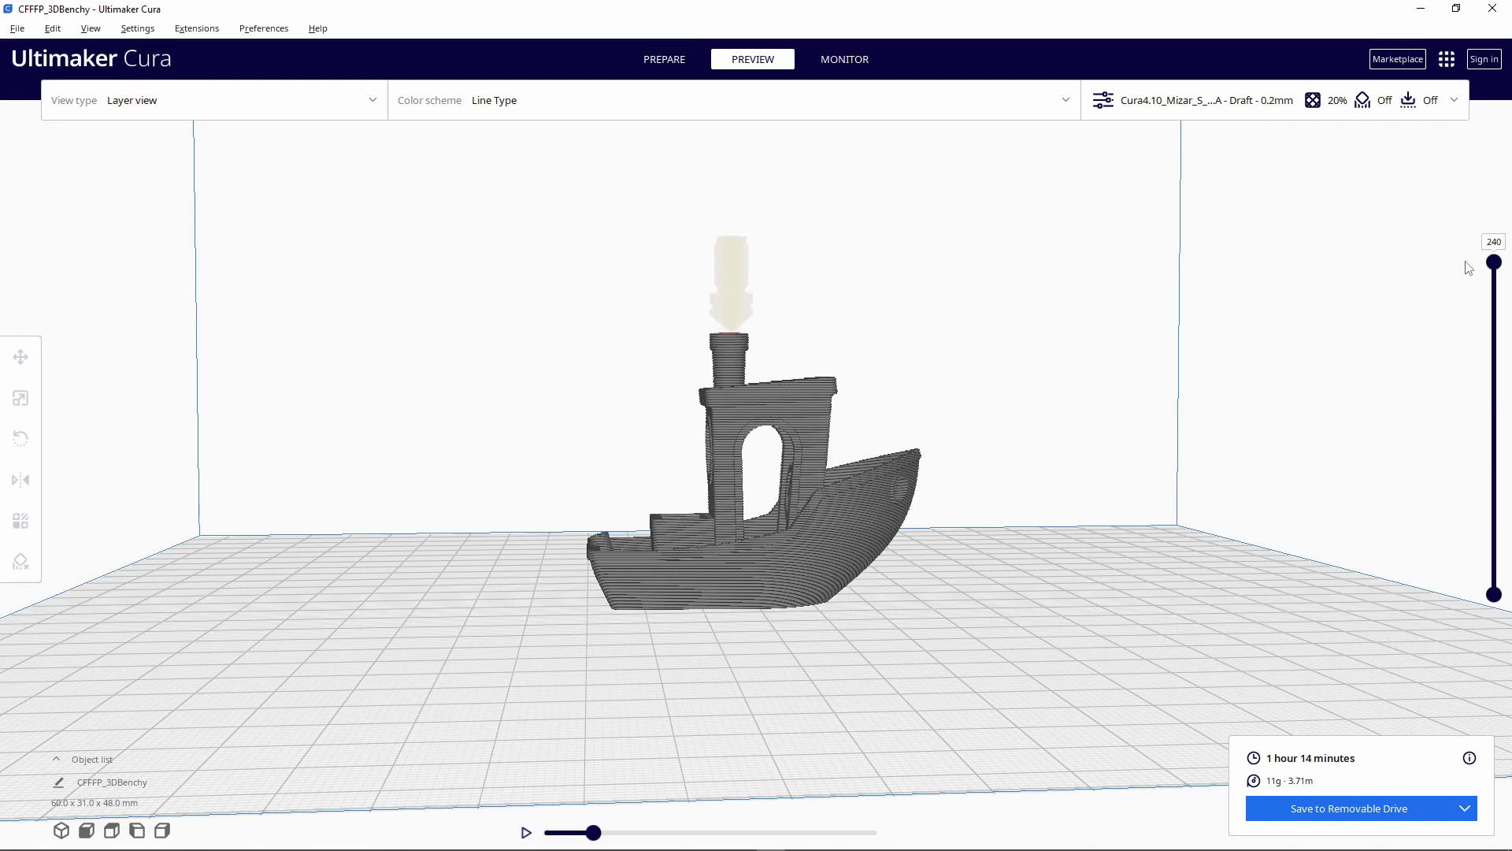
left_click_drag(1494, 268, 1443, 501)
left_click(527, 832)
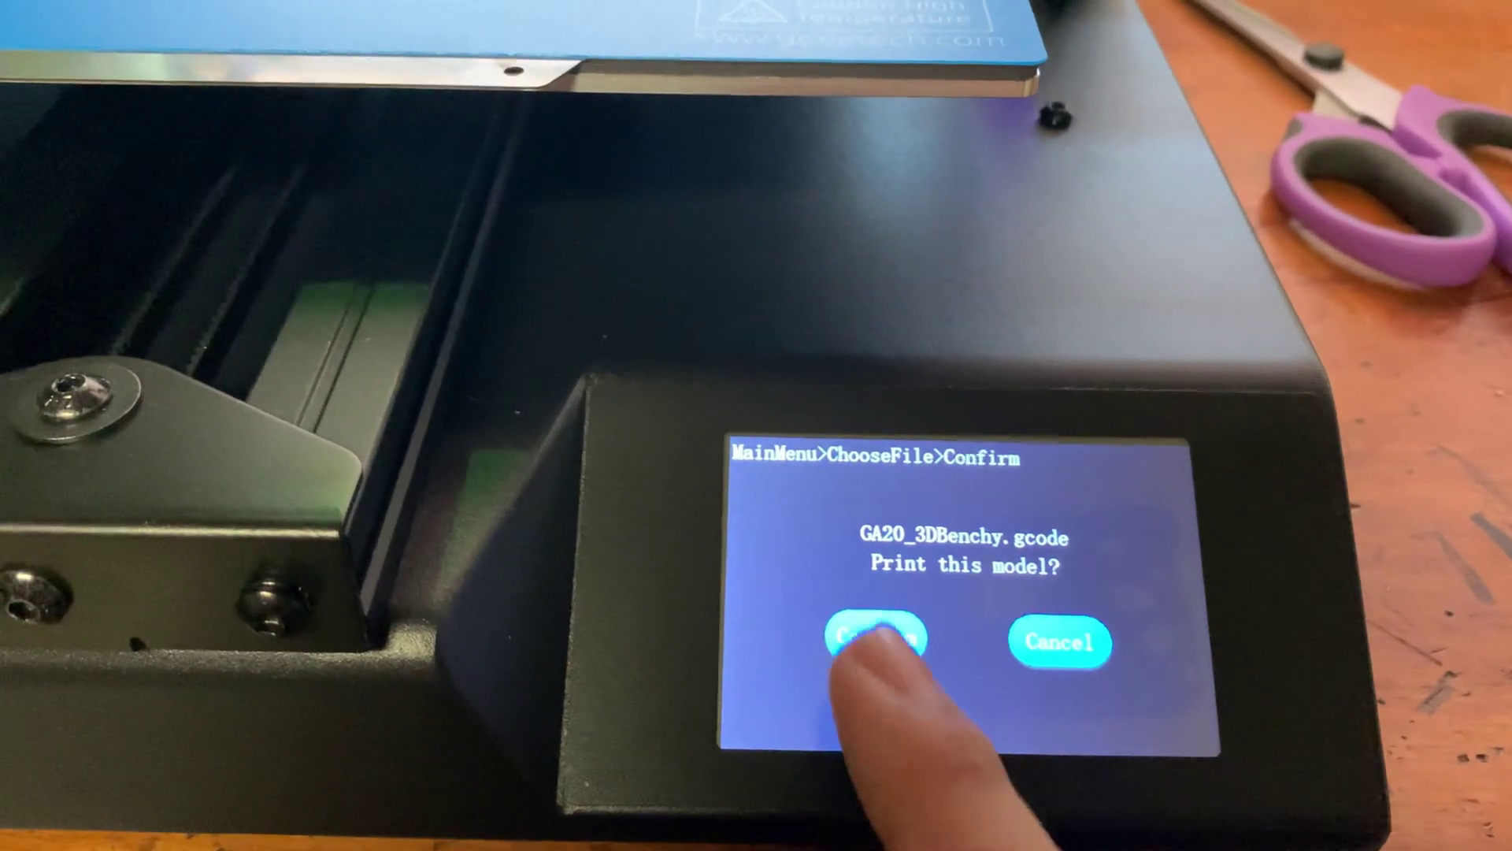
- Confirm printing GA20_3DBenchy.gcode on the printer touchscreen
left_click(872, 630)
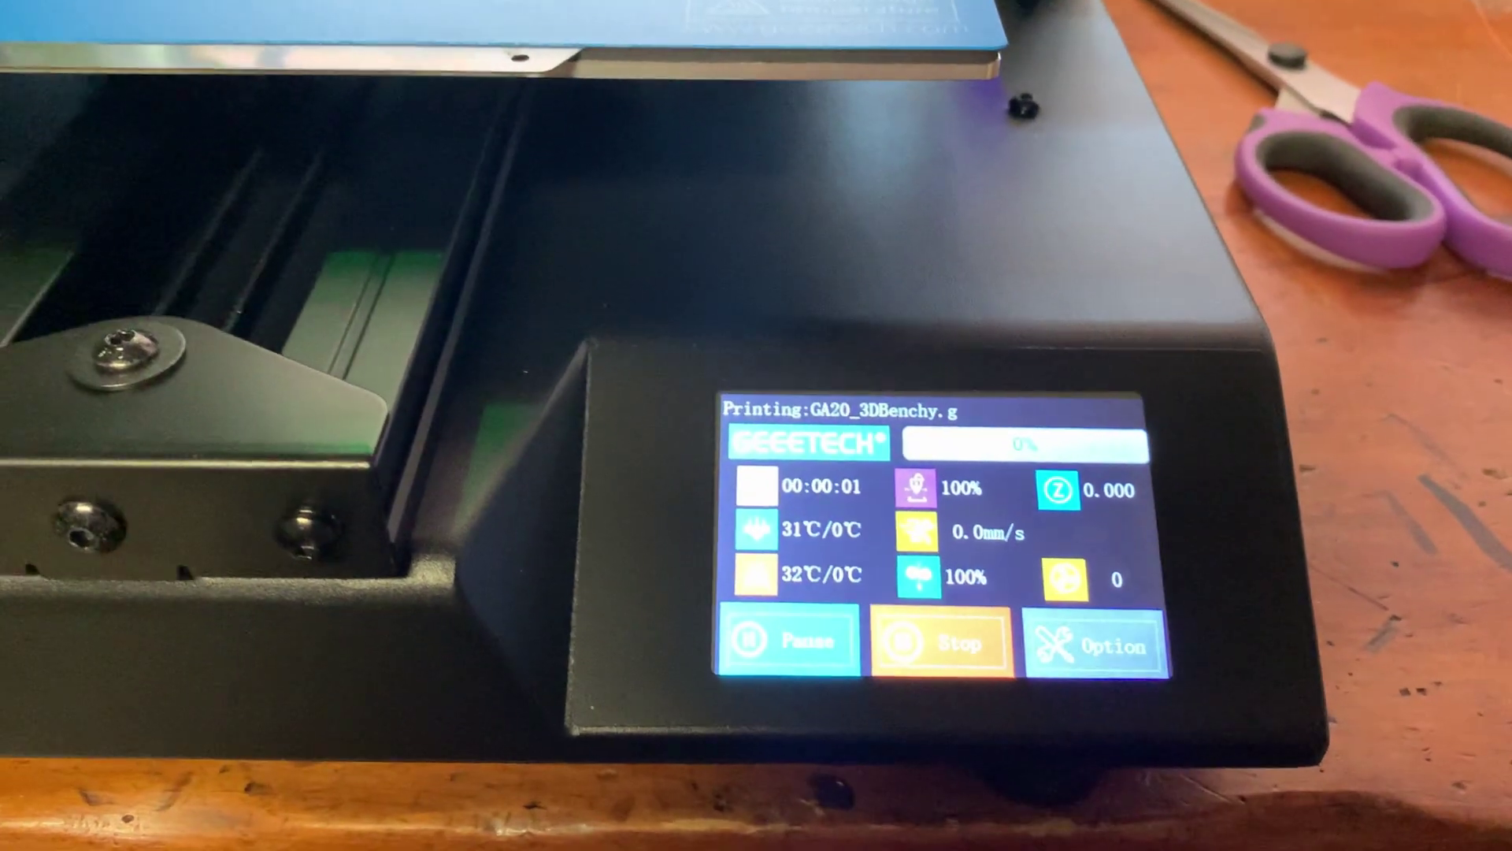